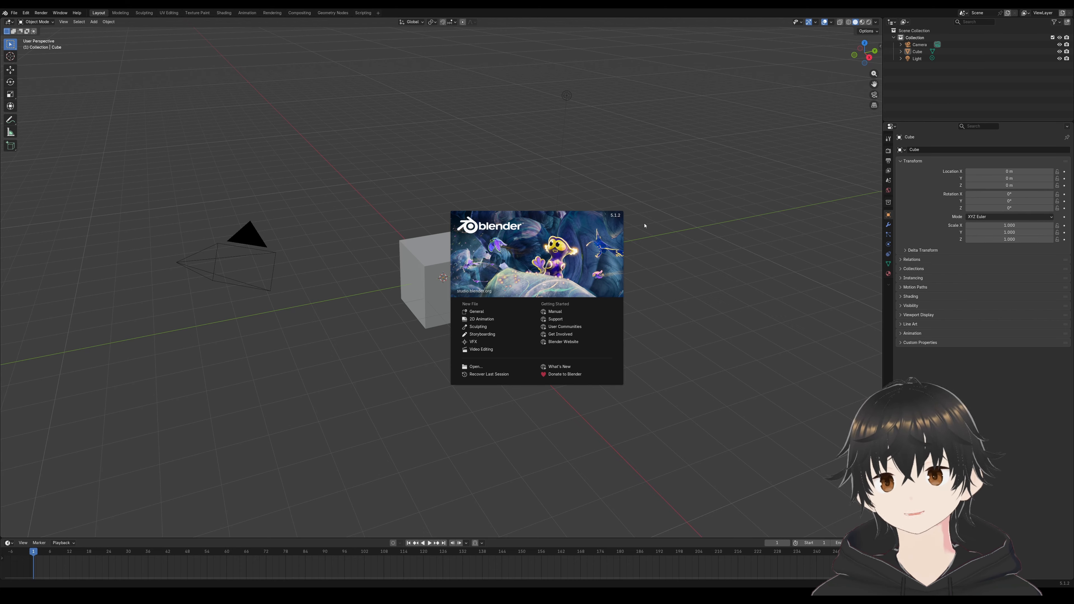
Open the list of available extensions in the preferences and search it for "vrm".
left_click(637, 251)
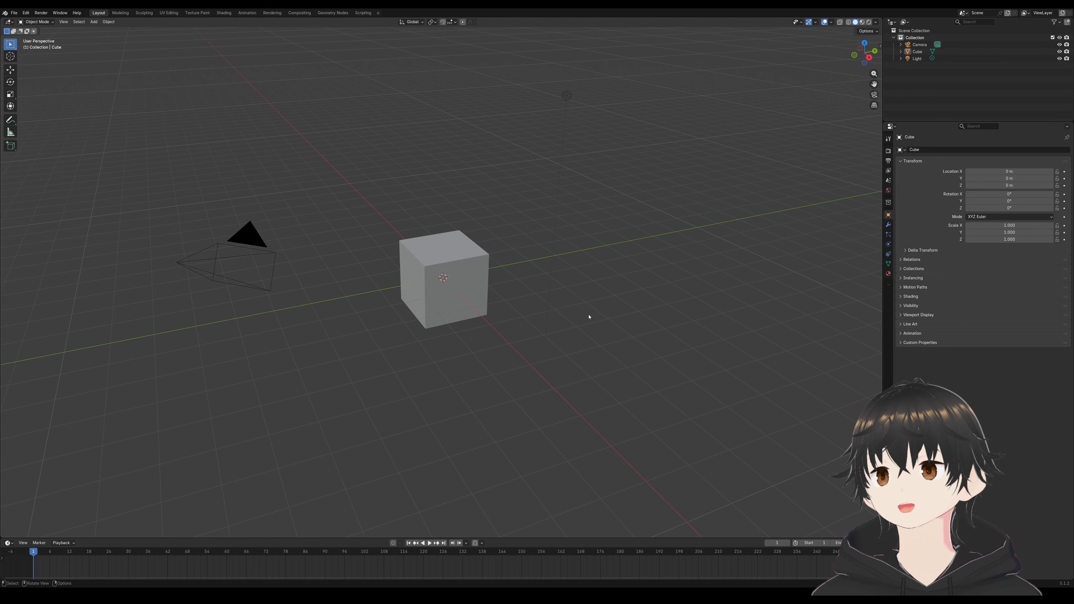
left_click(27, 13)
left_click(47, 104)
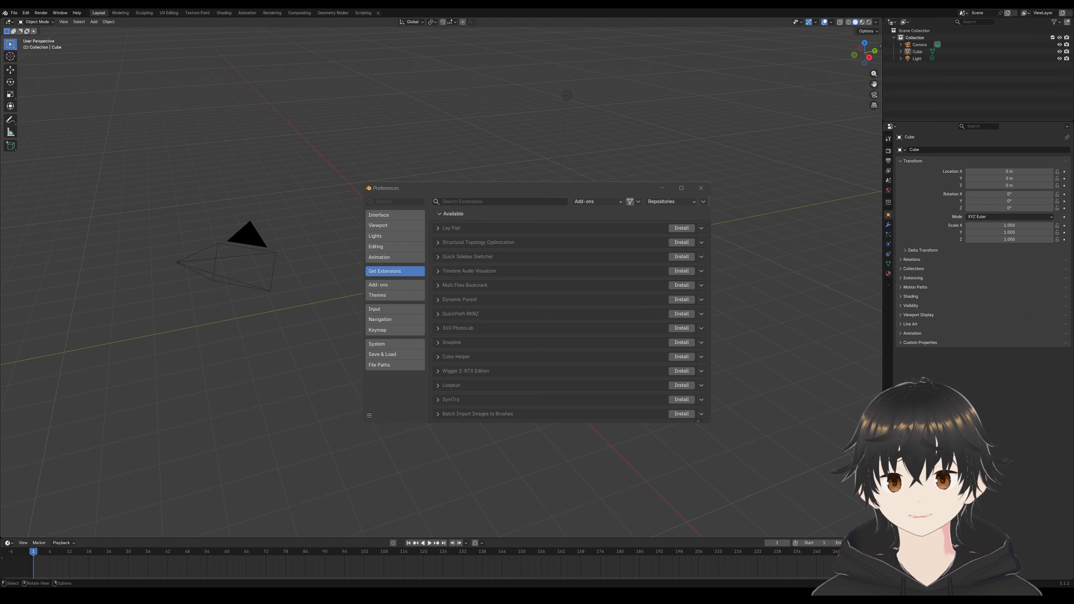
left_click(500, 202)
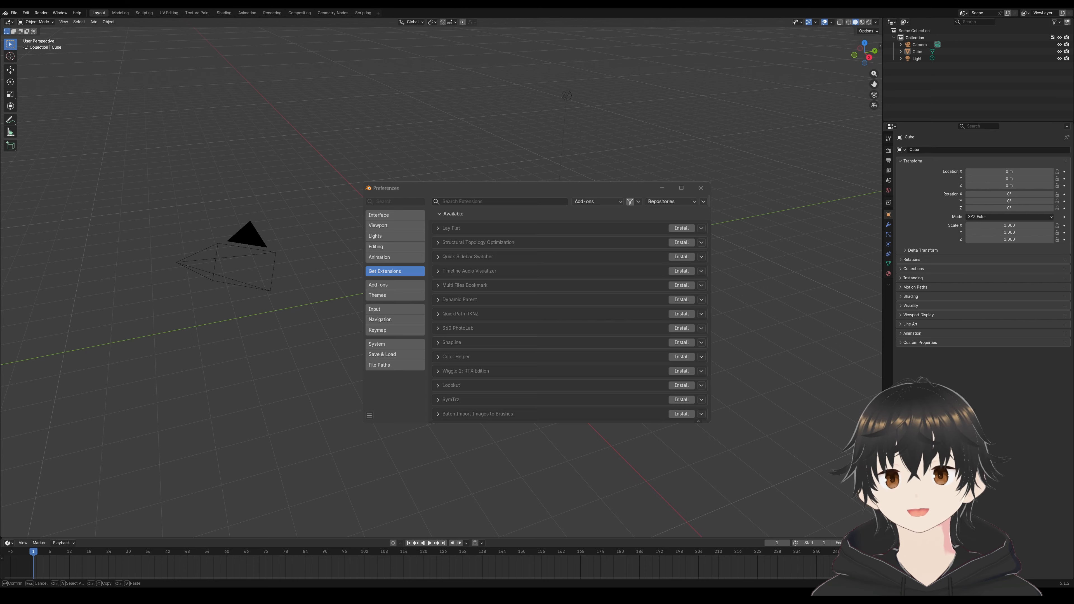
type("vrm")
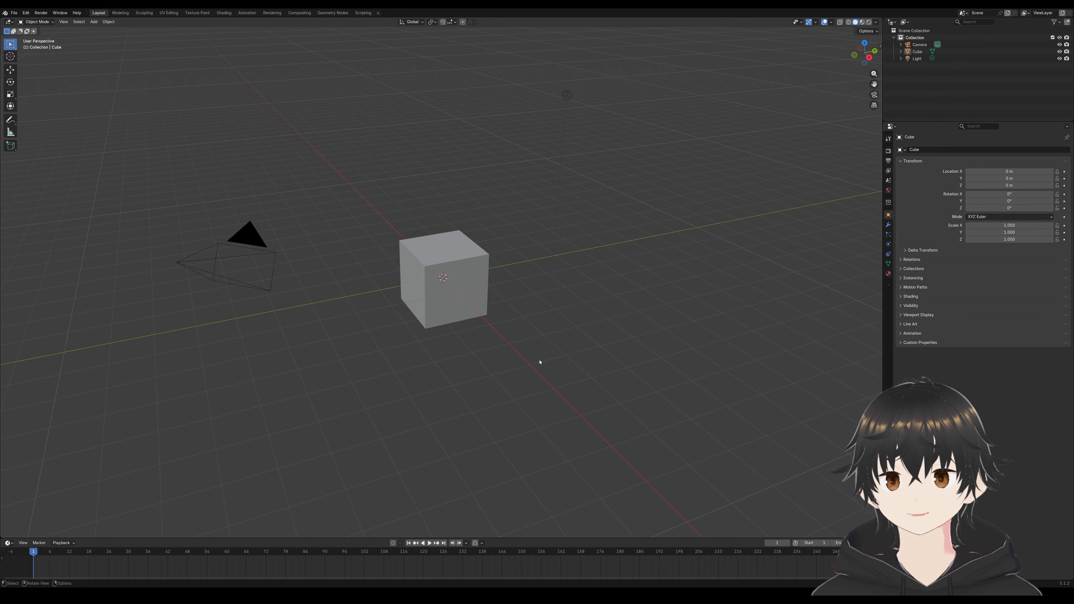
Delete the default cube from the scene.
left_click(465, 304)
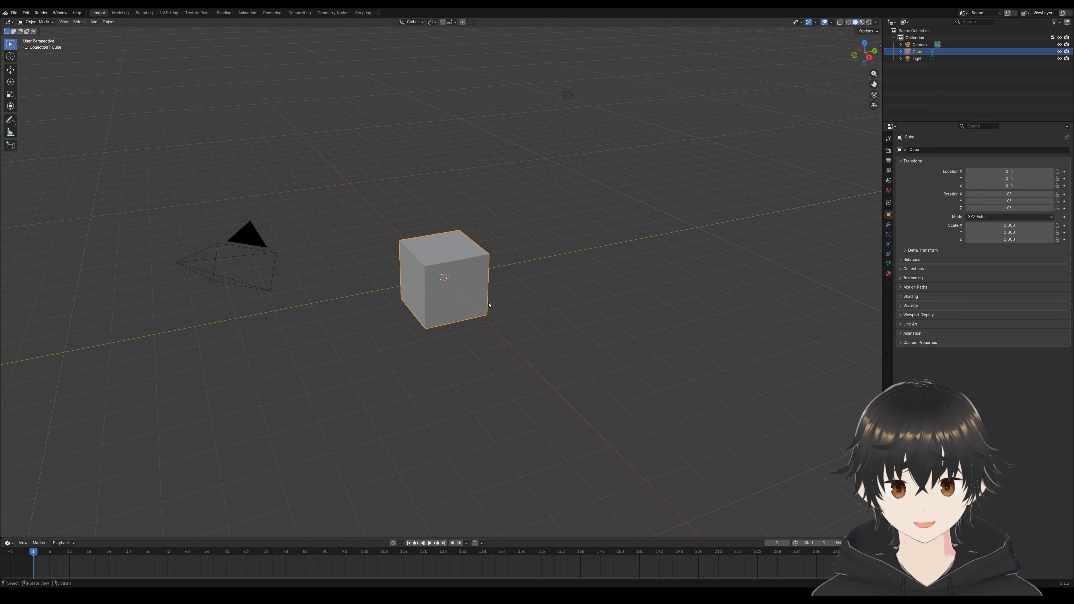
middle_click_drag(557, 279, 622, 285)
key("x")
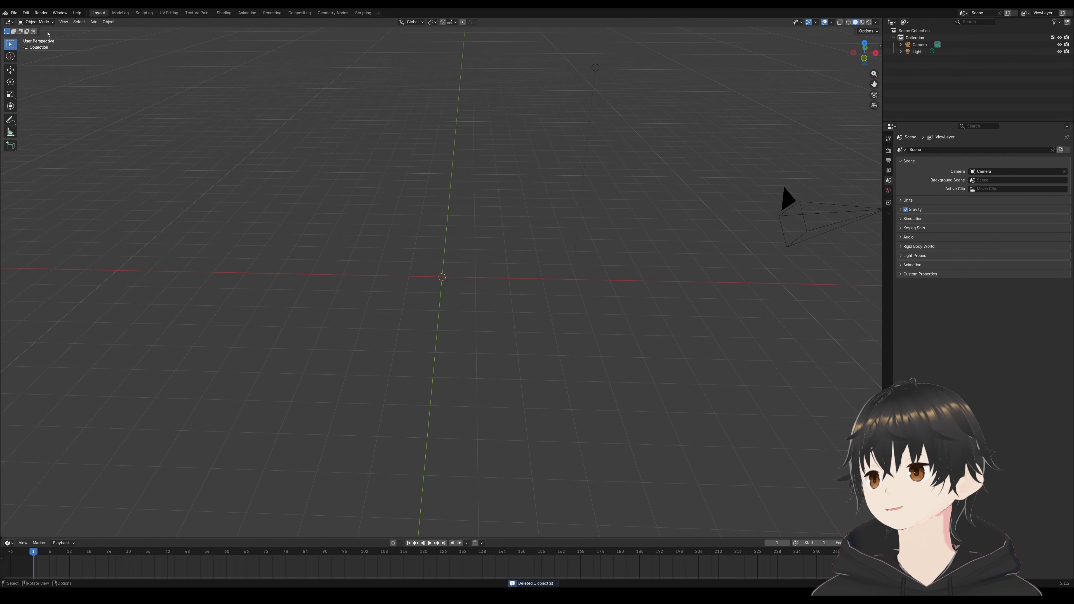
Import the character model in VRM (.vrm) format and deselect all of its imported objects.
left_click(16, 13)
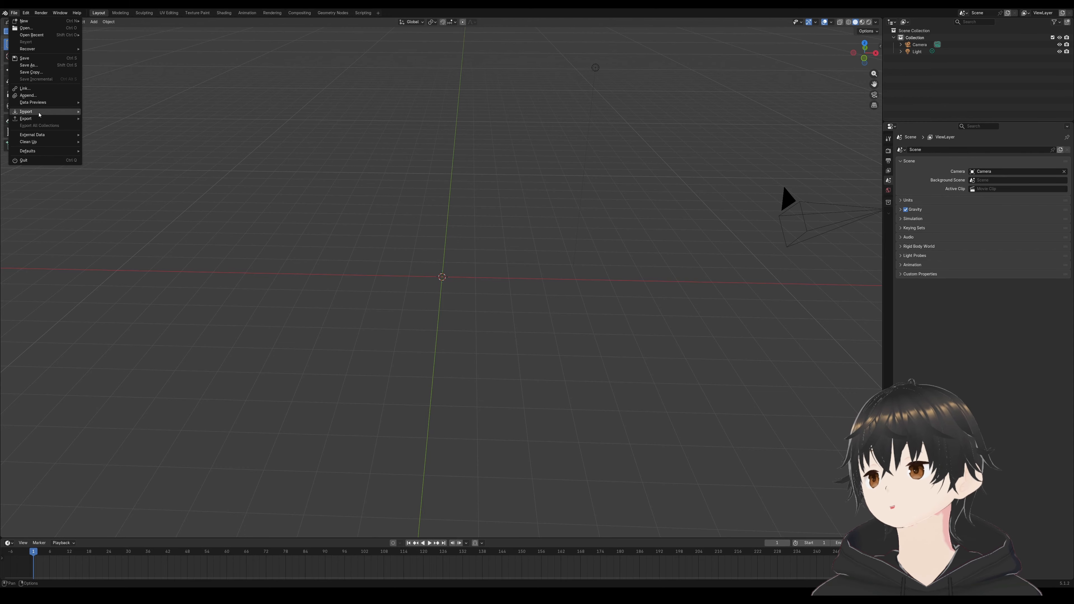
mouse_move(48, 113)
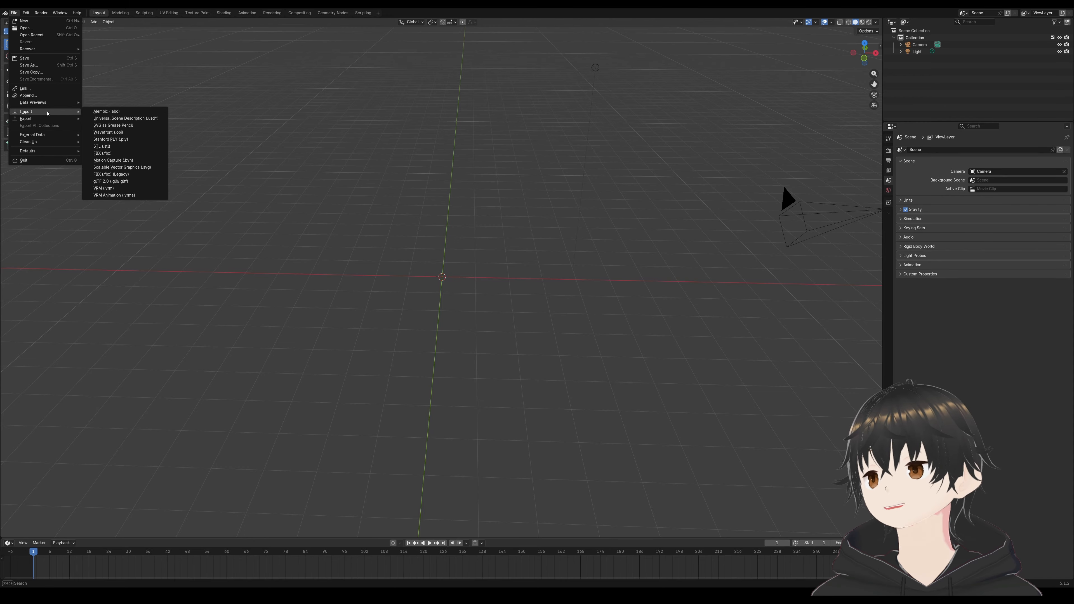
left_click(117, 188)
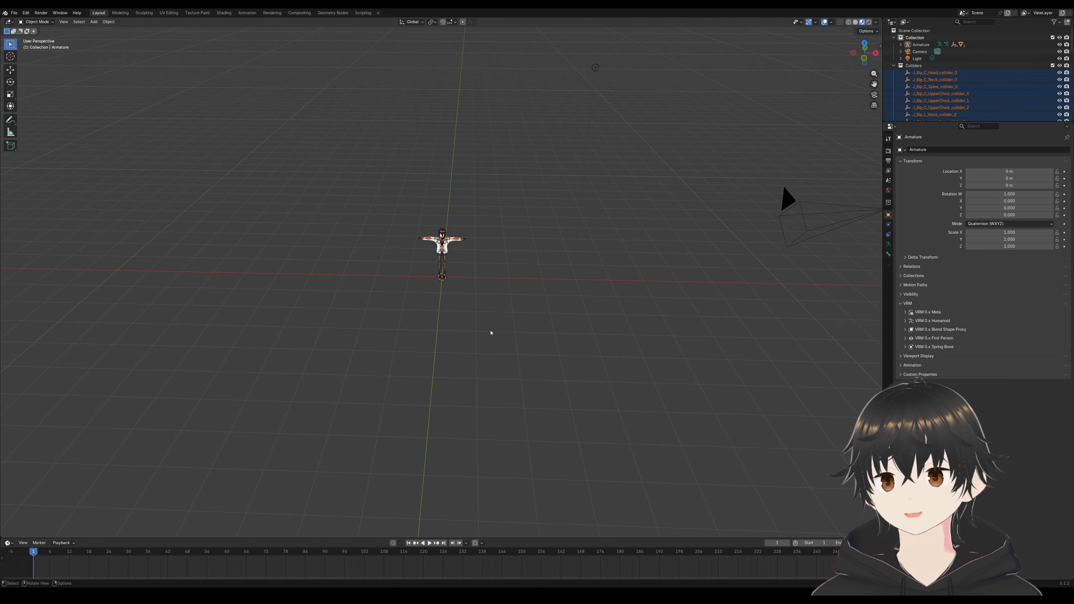
scroll(372, 201, "up", 7)
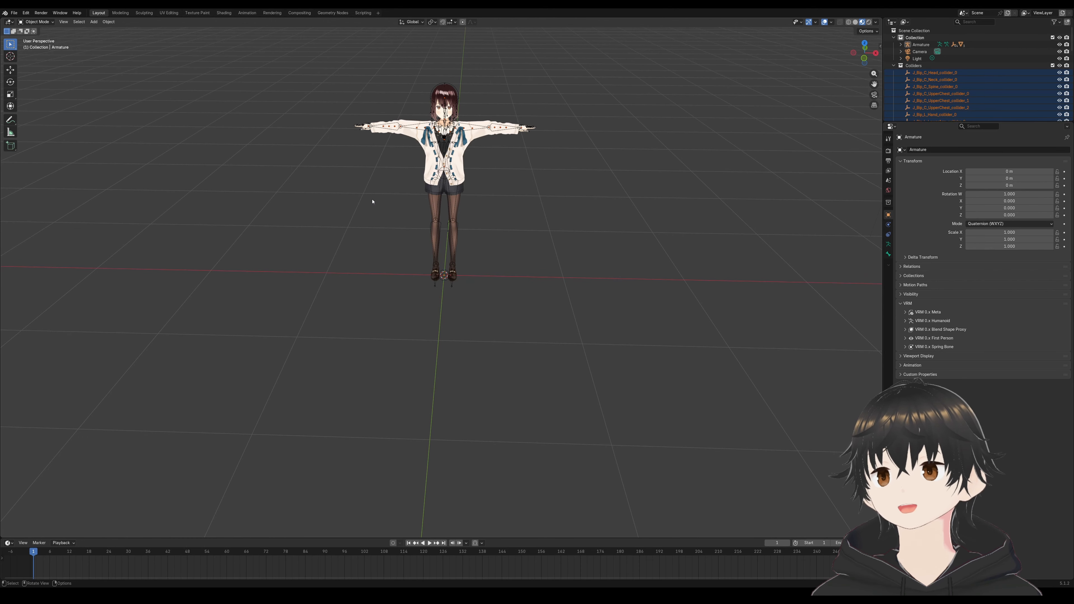
middle_click_drag(520, 223, 543, 171)
left_click(567, 198)
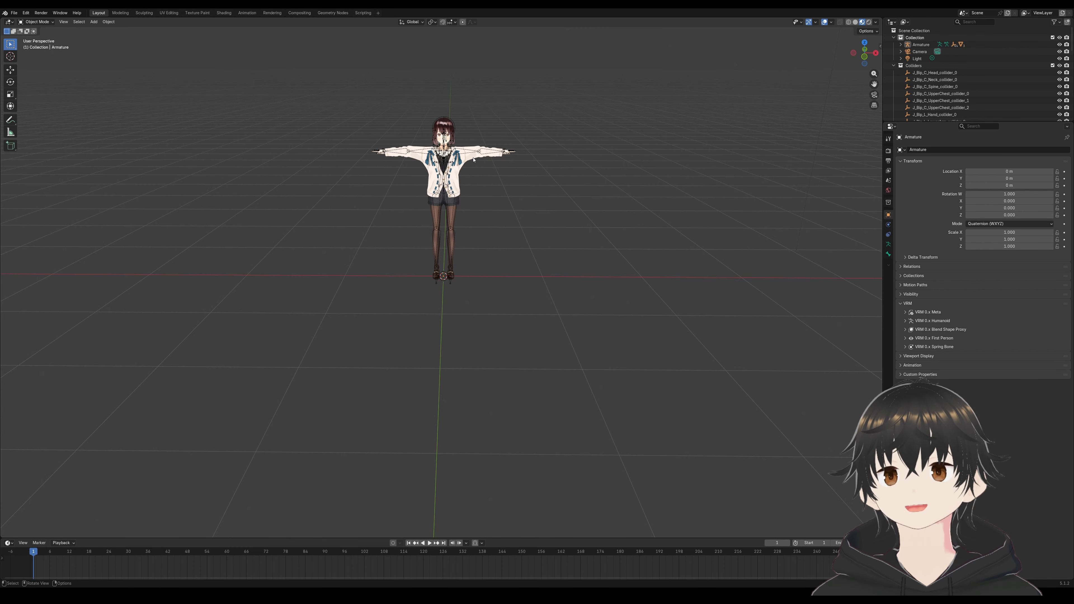
Lock the viewport to the Body object in the view lock settings.
left_click(461, 155)
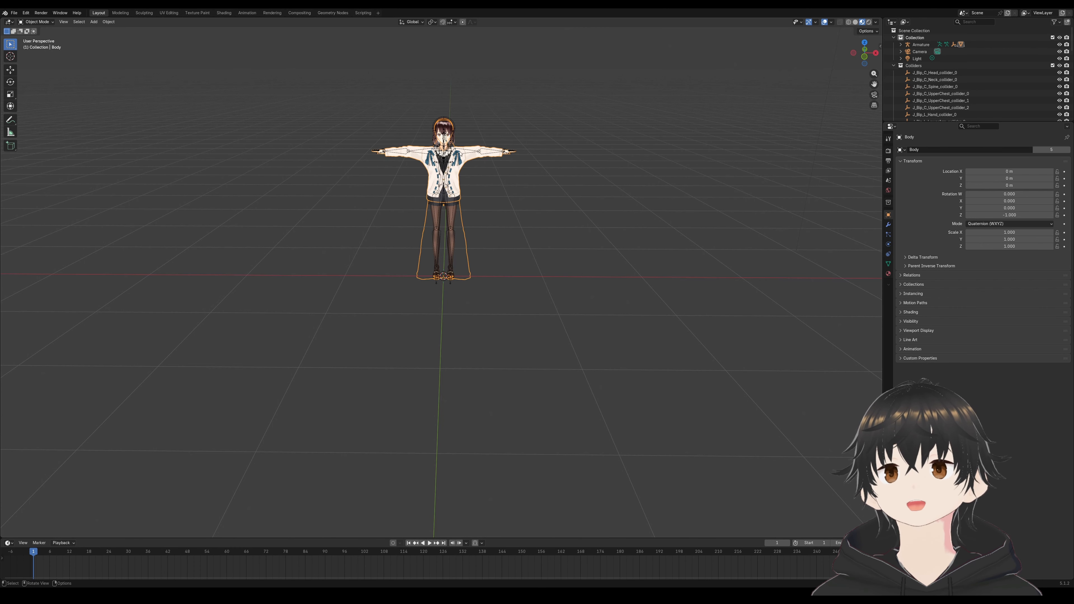
scroll(400, 156, "up", 3)
scroll(498, 98, "down", 2)
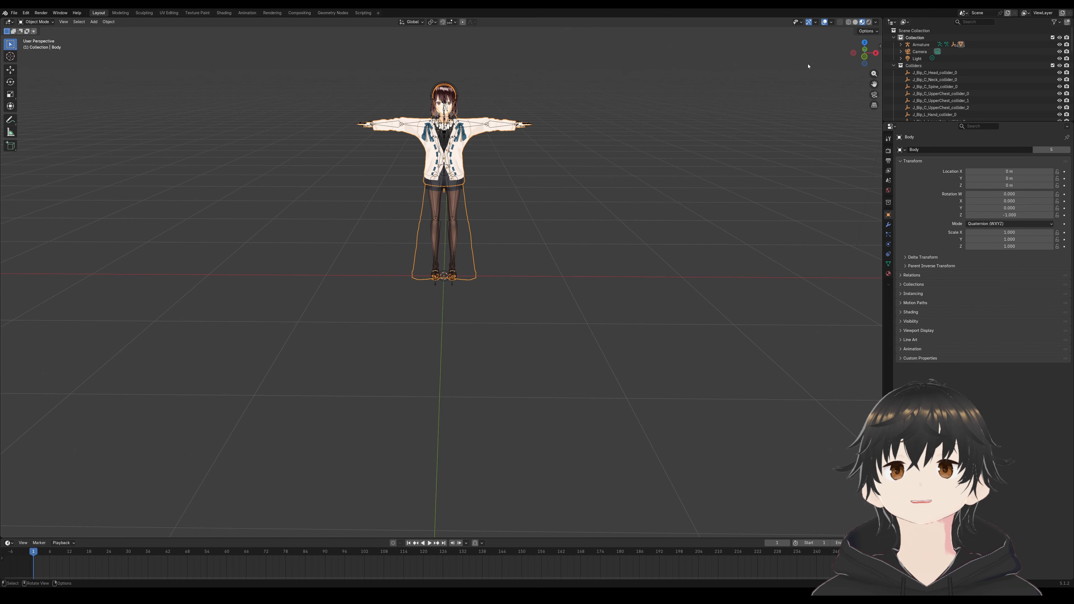
key("n")
scroll(662, 70, "up", 1)
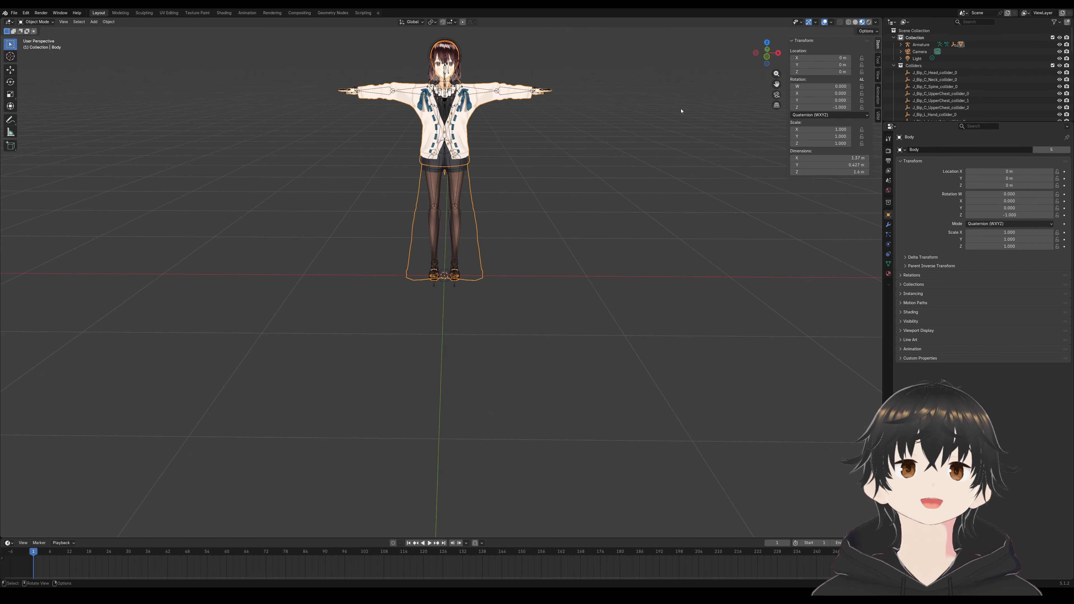
left_click(879, 75)
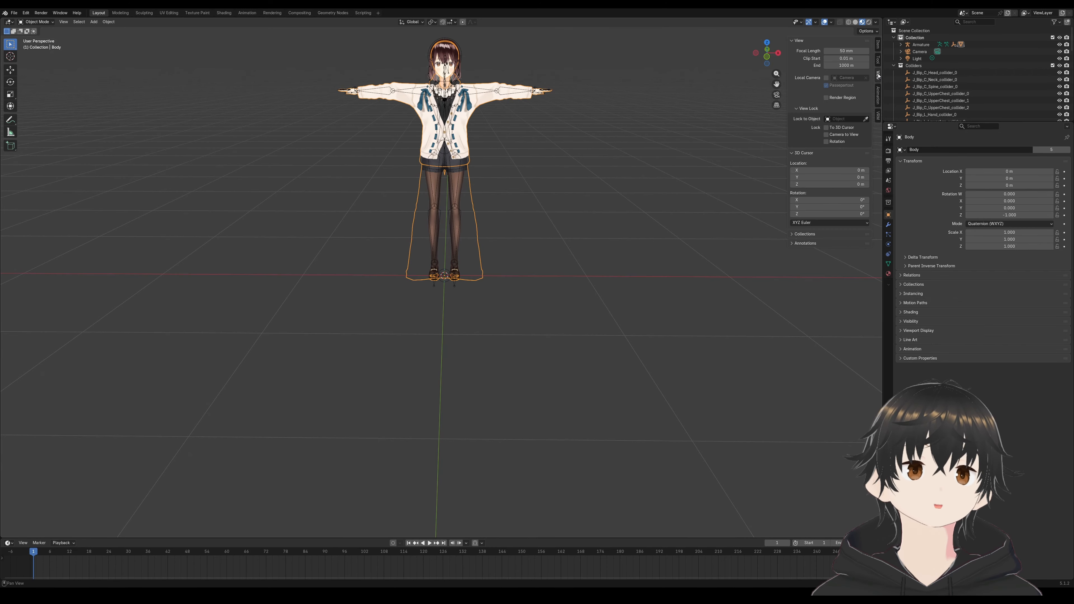
key("n")
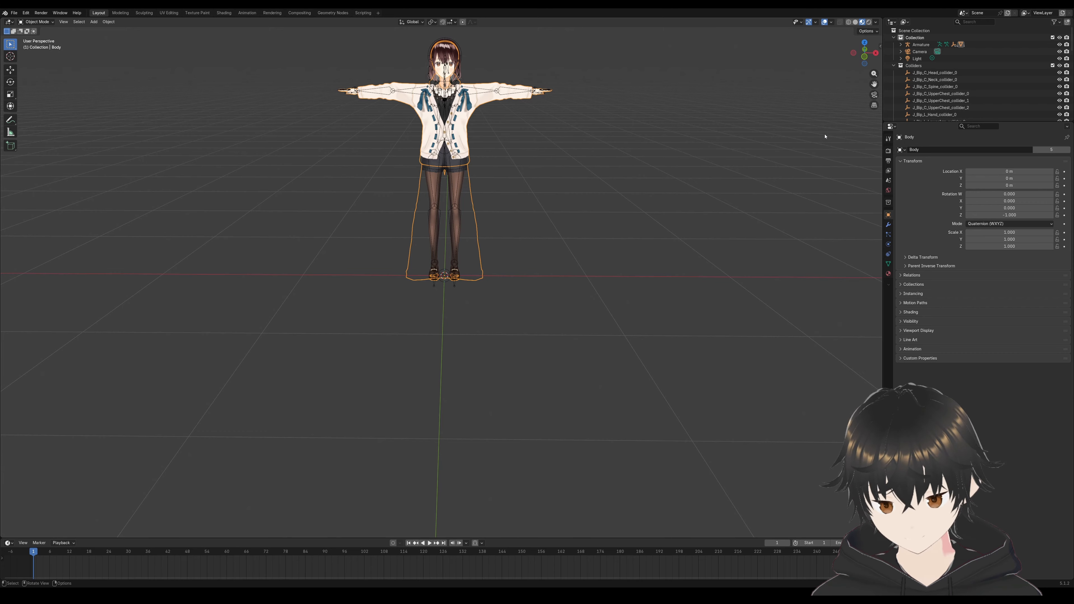
key("n")
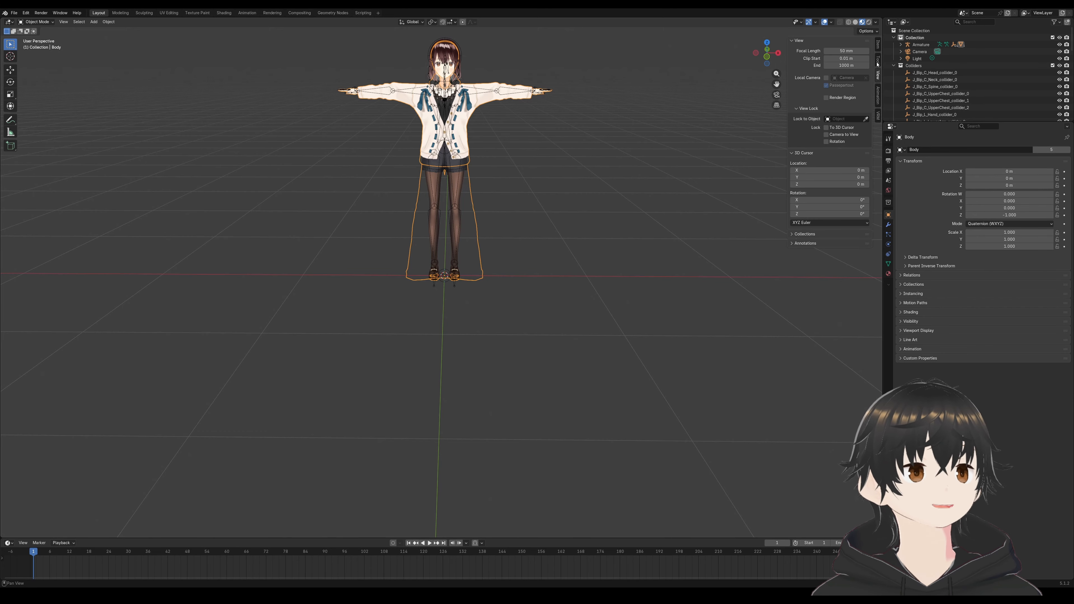
left_click(834, 120)
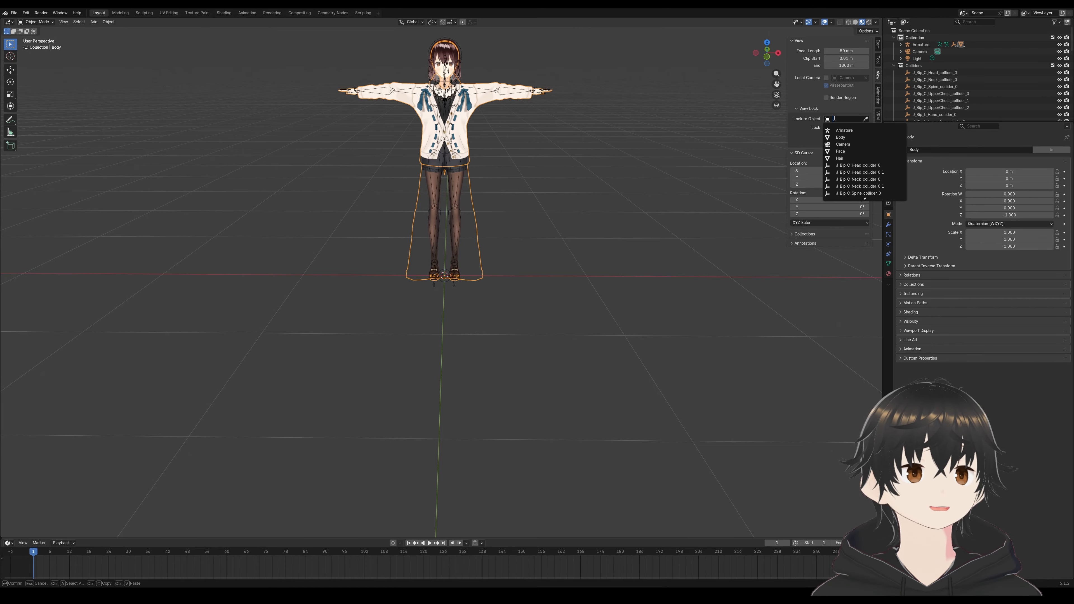
left_click(847, 138)
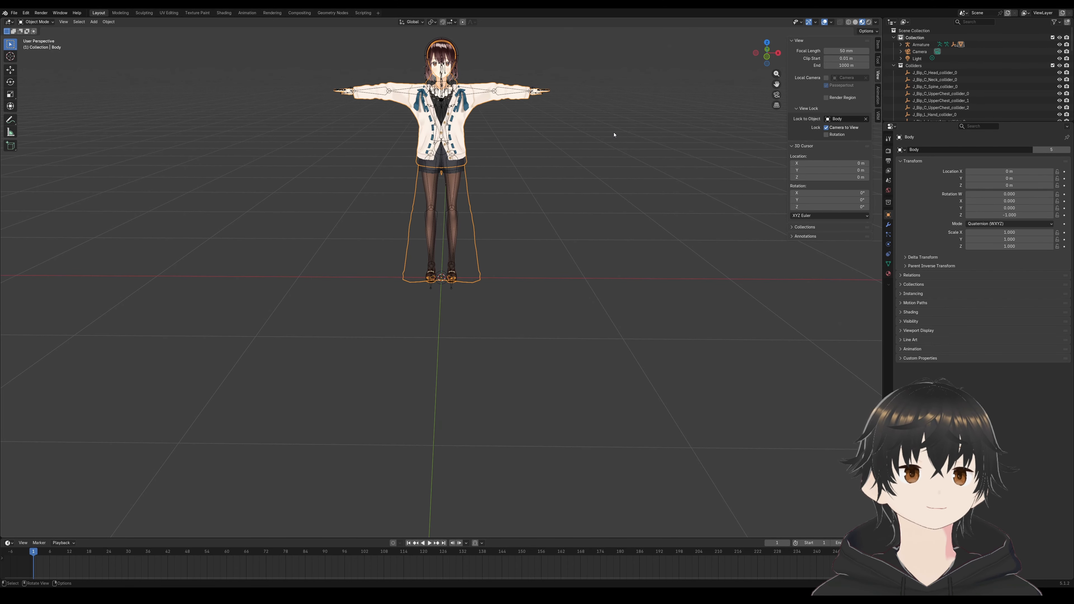
scroll(540, 77, "up", 5)
Lock the viewport to the object J_Bip_C_UpperChest_collider_0 so that the view centres on the character's upper chest.
left_click(858, 122)
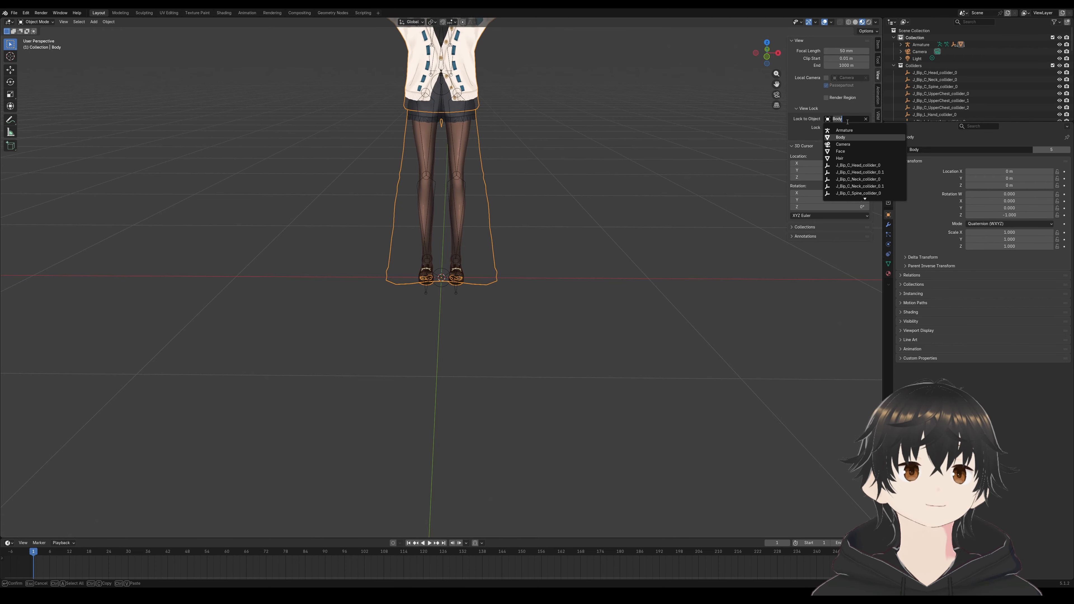
scroll(859, 170, "down", 10)
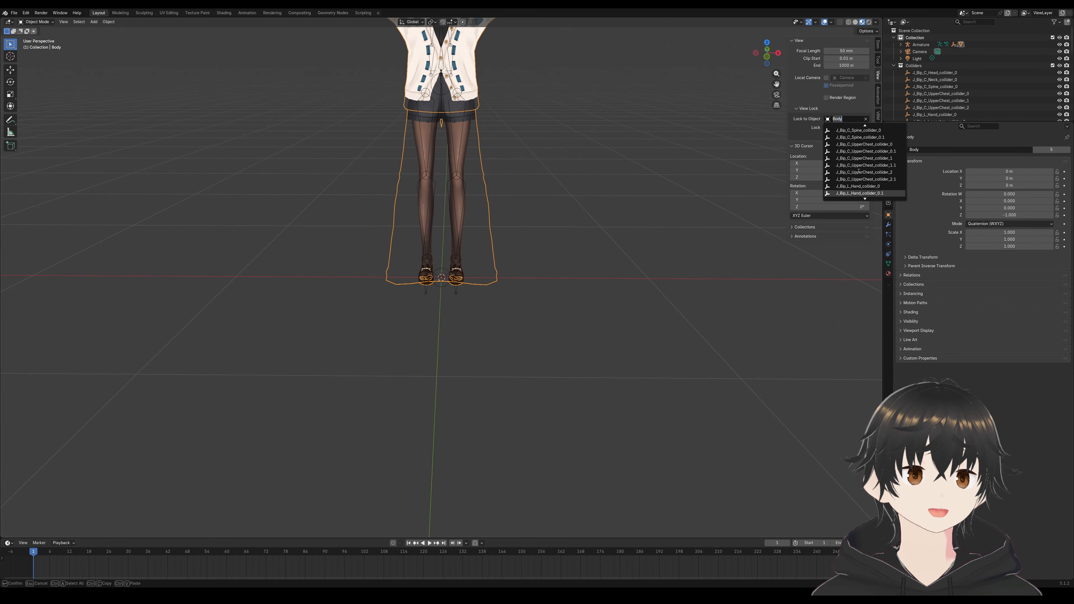
left_click(863, 144)
scroll(575, 251, "up", 4)
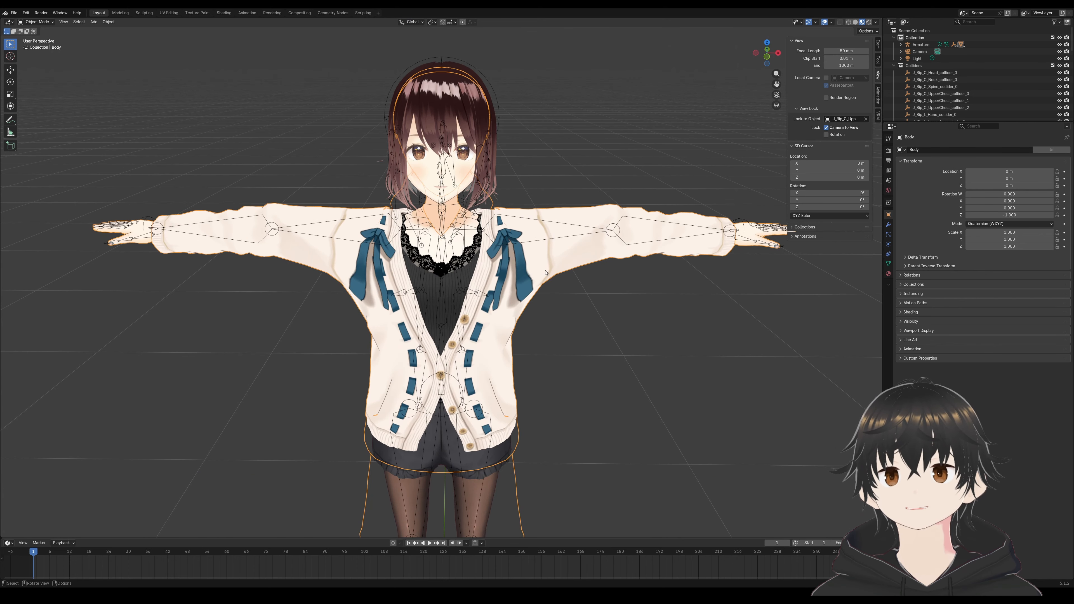
scroll(571, 262, "down", 2)
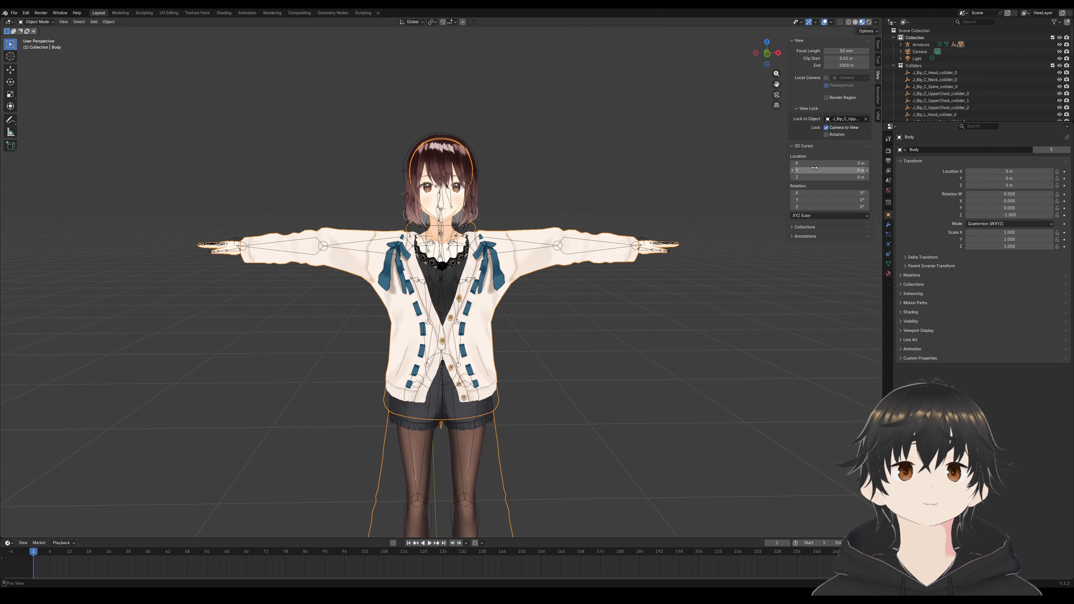
key("n")
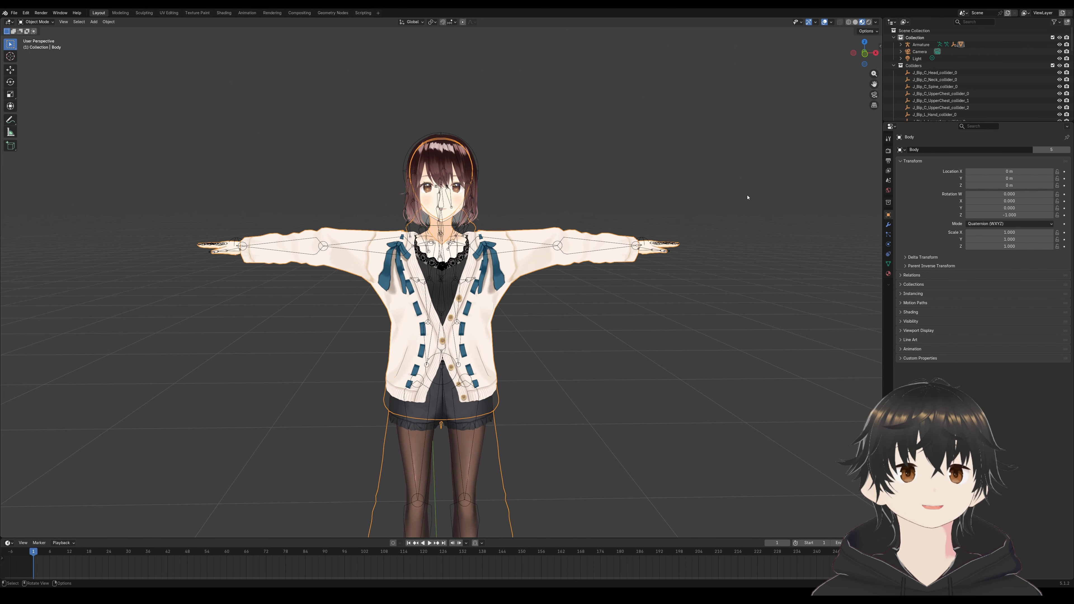
scroll(618, 155, "down", 2)
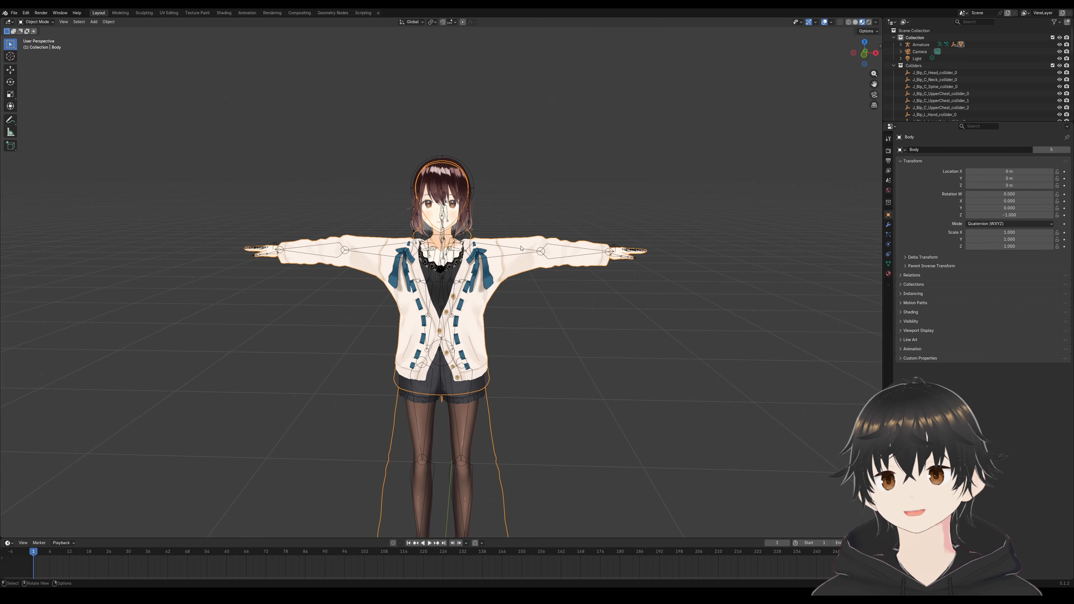
Select the character's Body mesh and duplicate its Armature modifier.
key("alt+a")
left_click(444, 214)
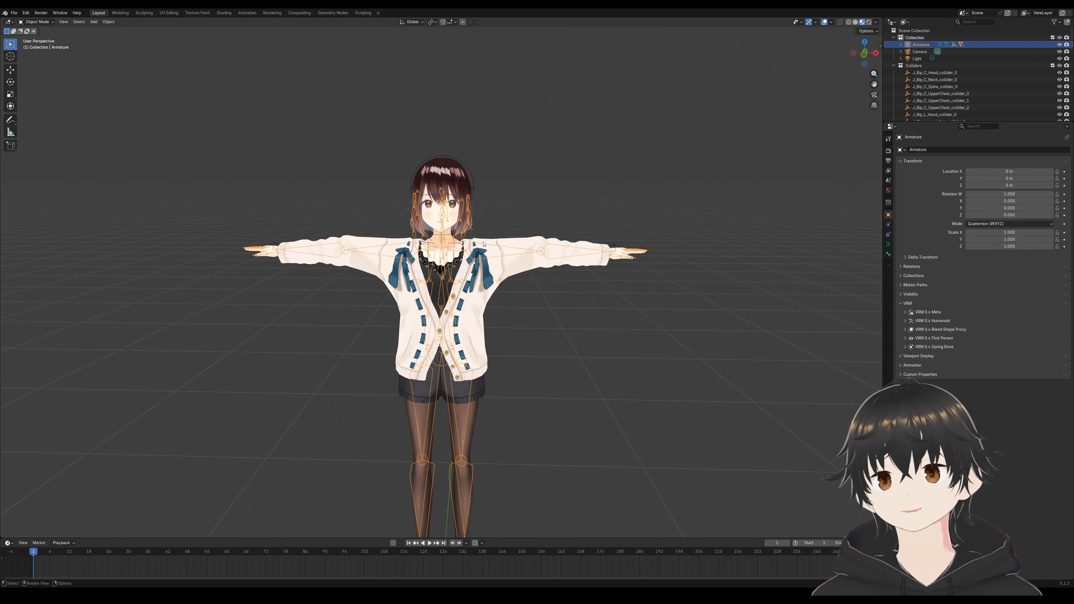
left_click(521, 269)
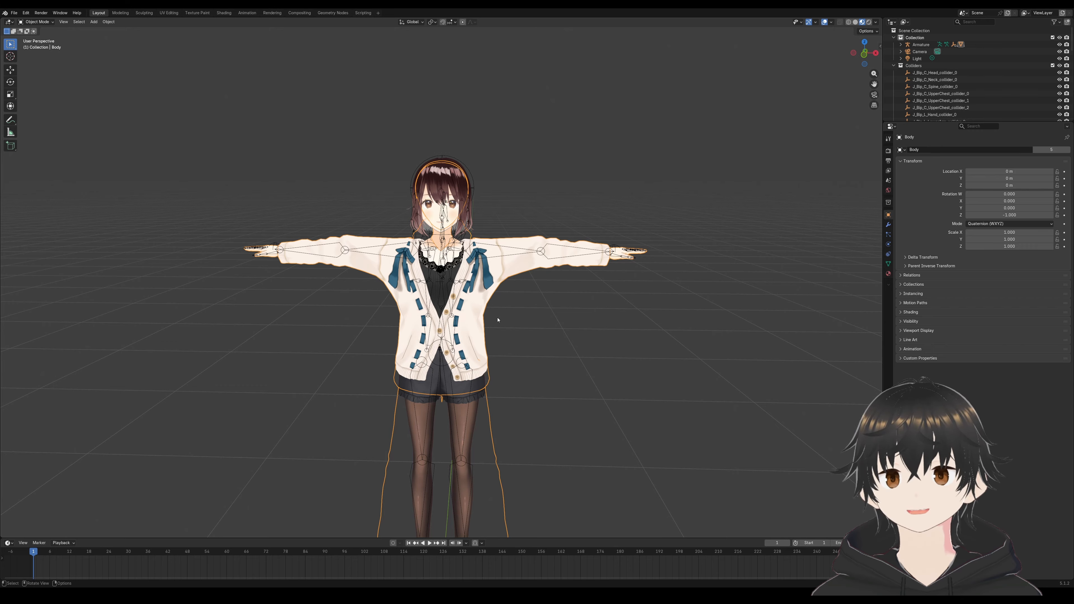
left_click(888, 226)
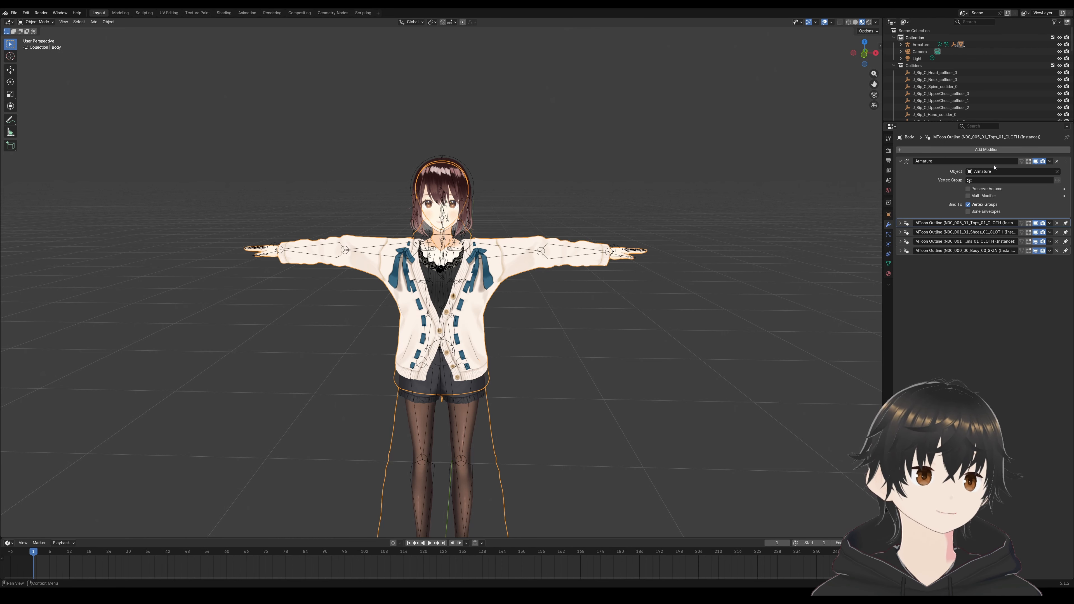
left_click(1050, 161)
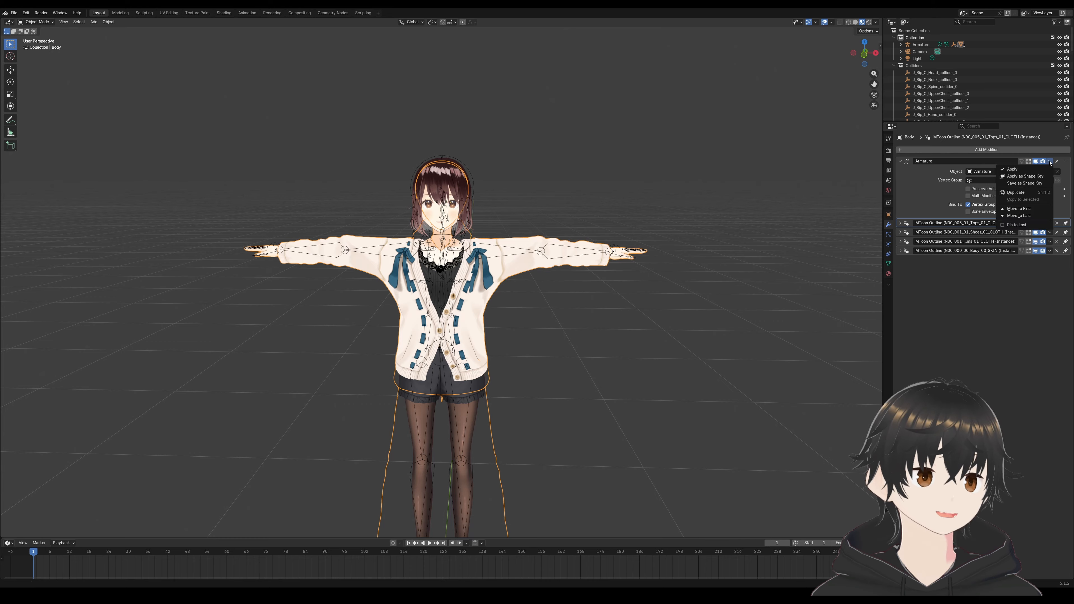
left_click(1023, 193)
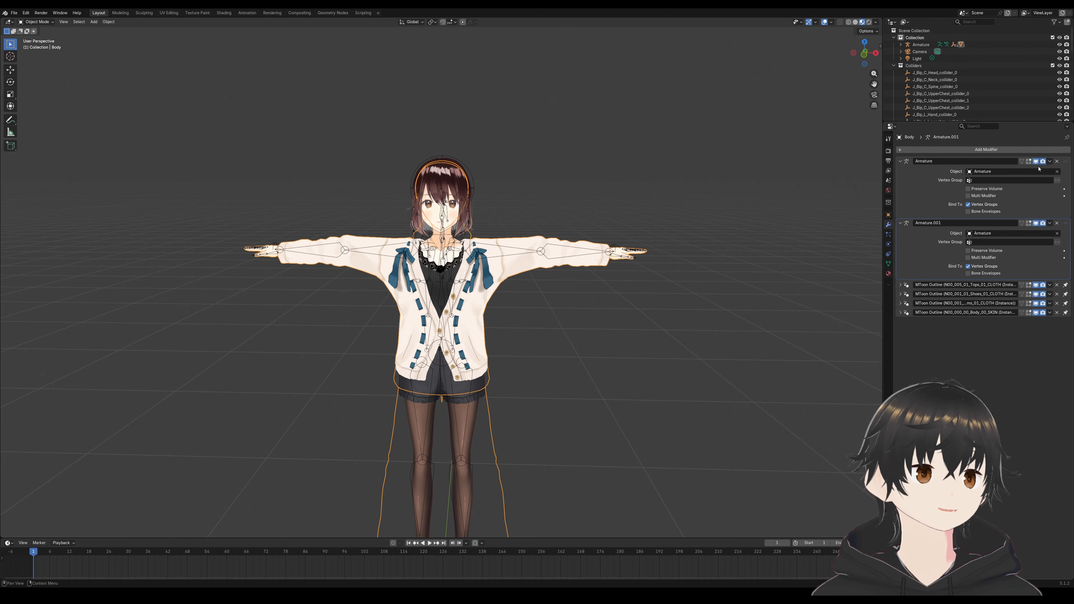
Apply the original Armature modifier on the Body mesh, keeping the duplicate.
left_click(921, 172)
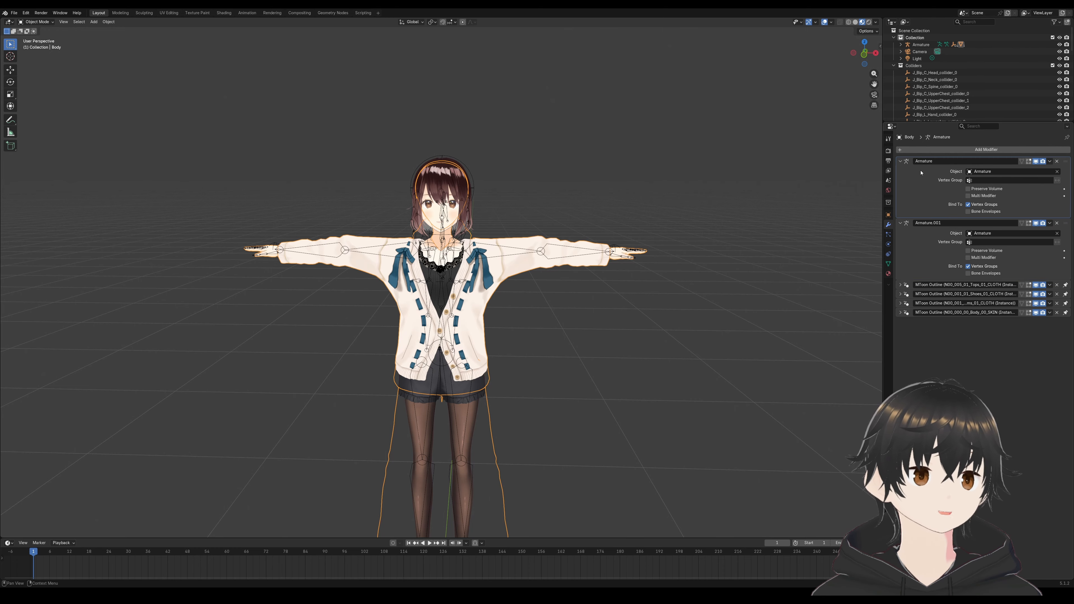
left_click(1049, 161)
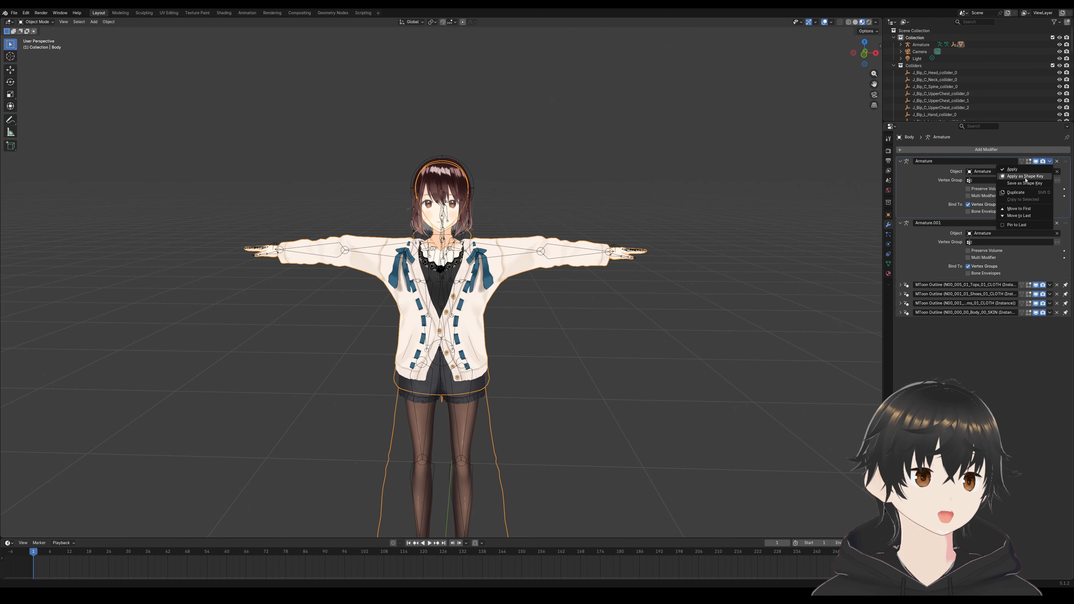
left_click(1014, 170)
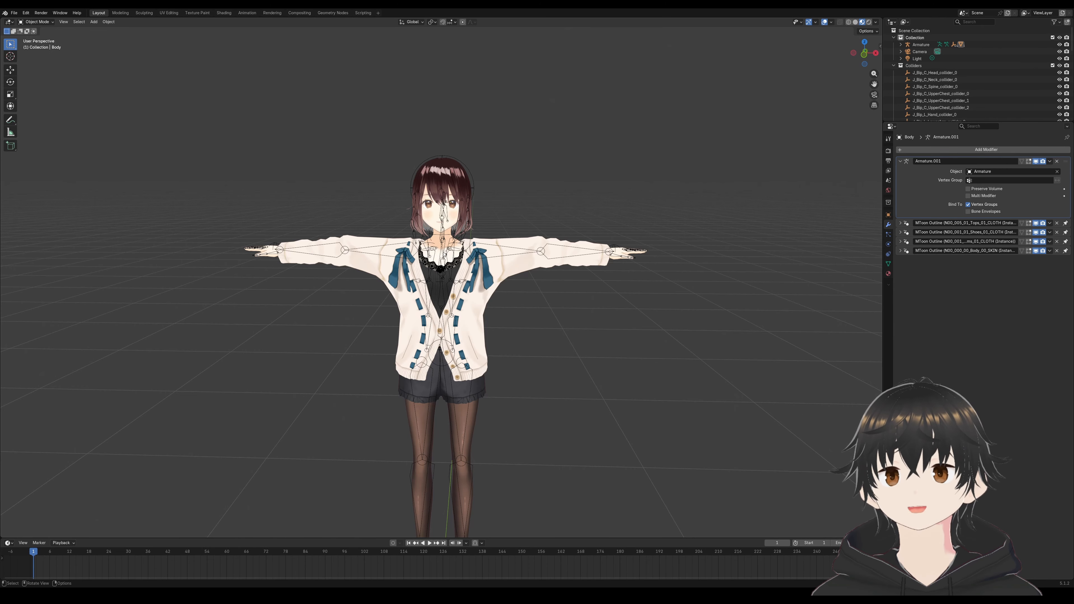
Select the character's armature and switch it to Pose Mode.
left_click(443, 239)
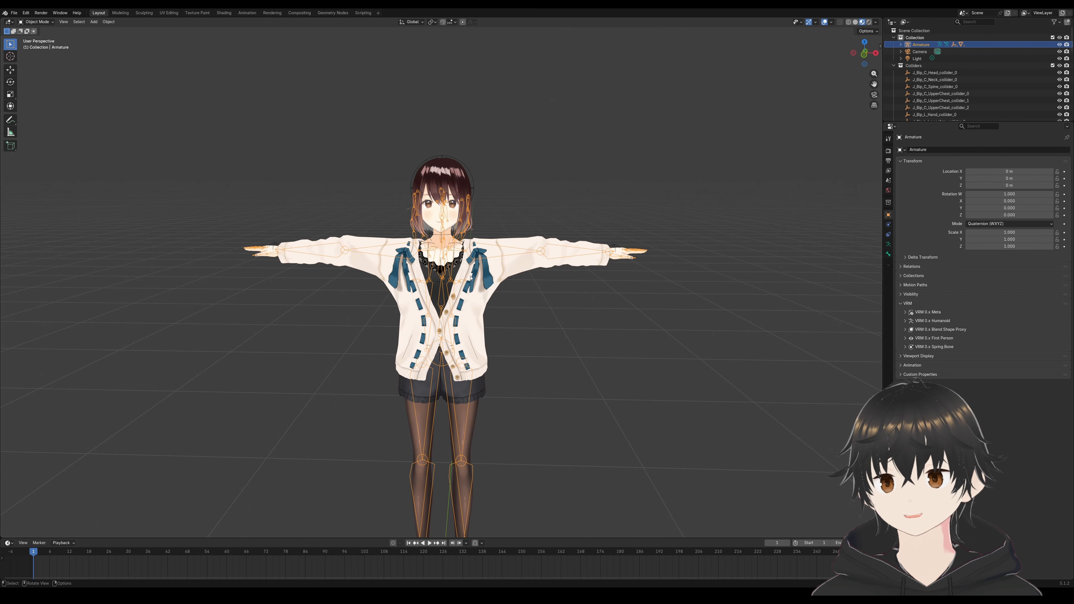
scroll(524, 206, "down", 2)
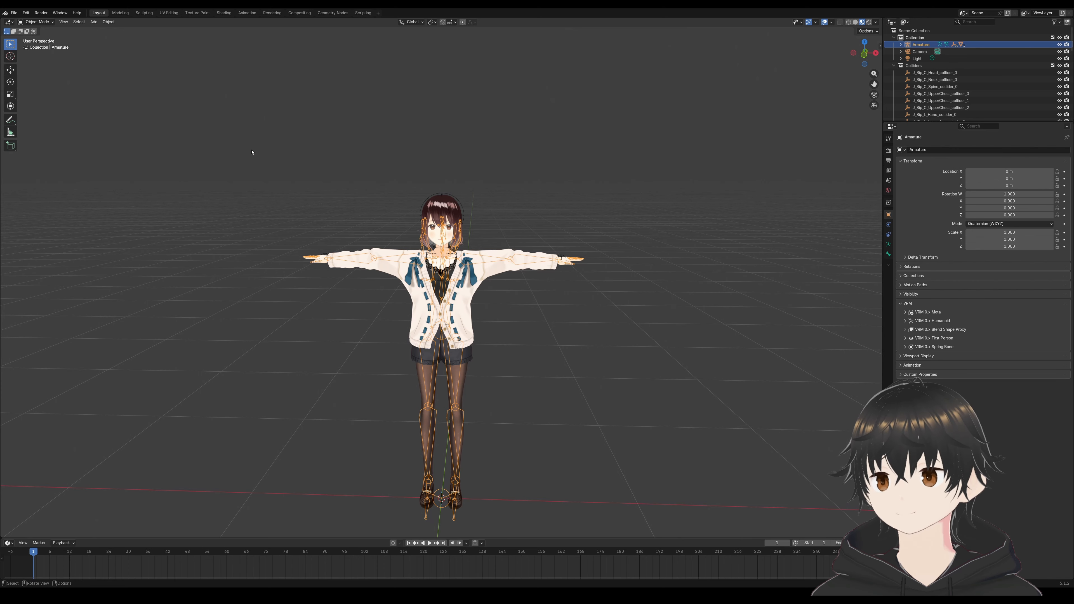
left_click(37, 22)
left_click(41, 47)
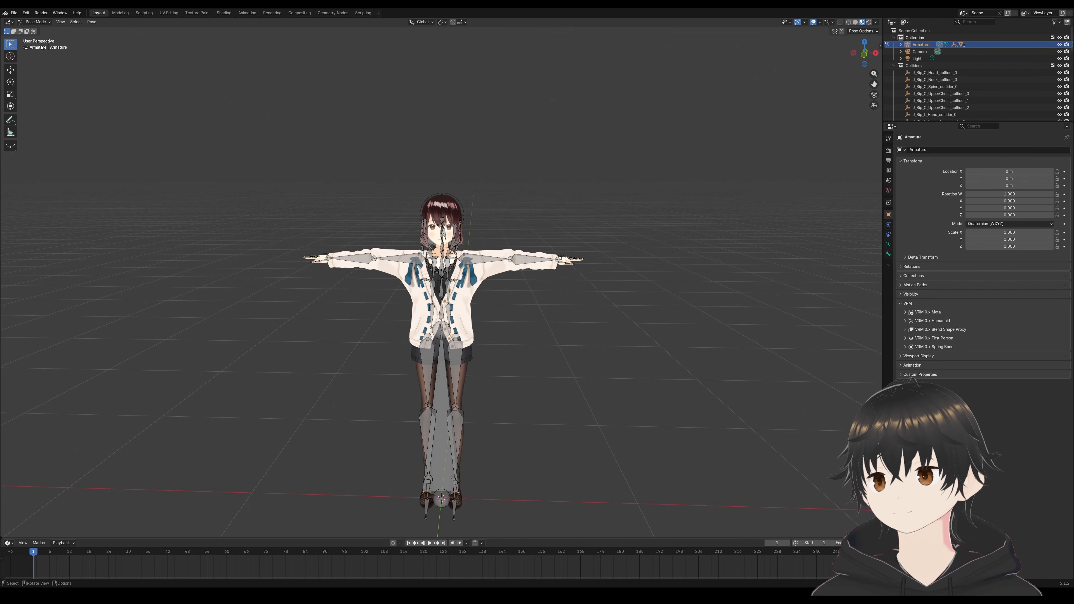
scroll(94, 37, "down", 1)
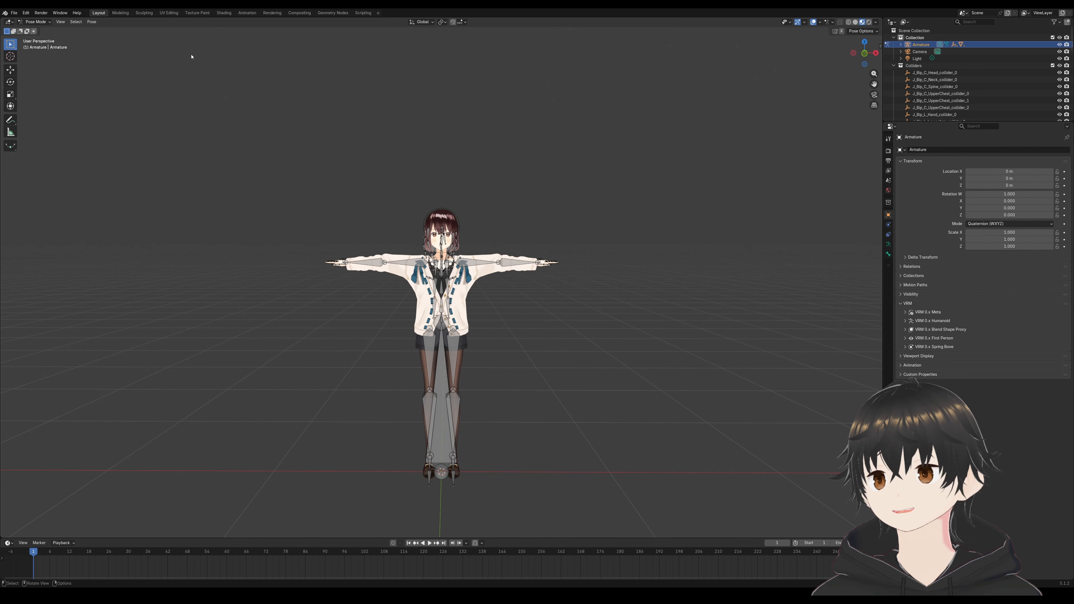
scroll(518, 218, "up", 2)
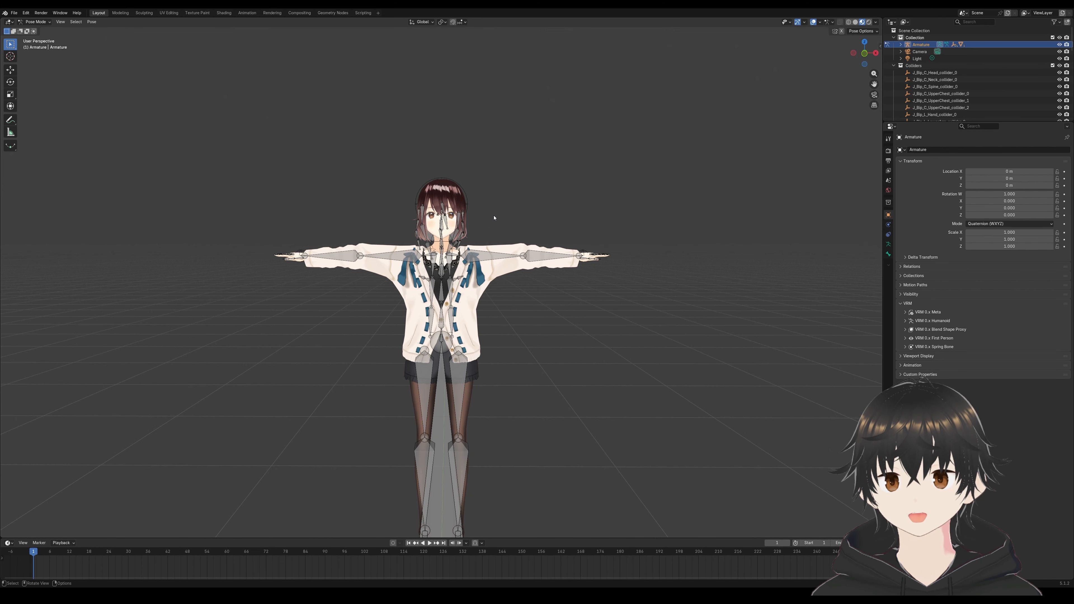
scroll(494, 217, "down", 1)
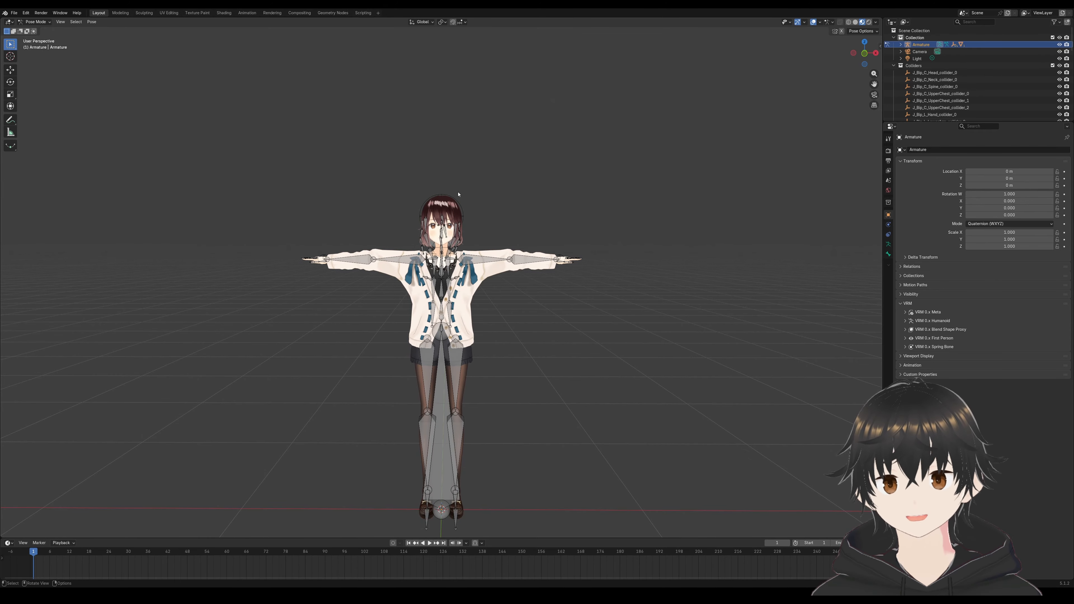
Rotate the left and right upper arm bones down by about 65 degrees each so both arms hang symmetrically beside the body.
left_click(485, 260)
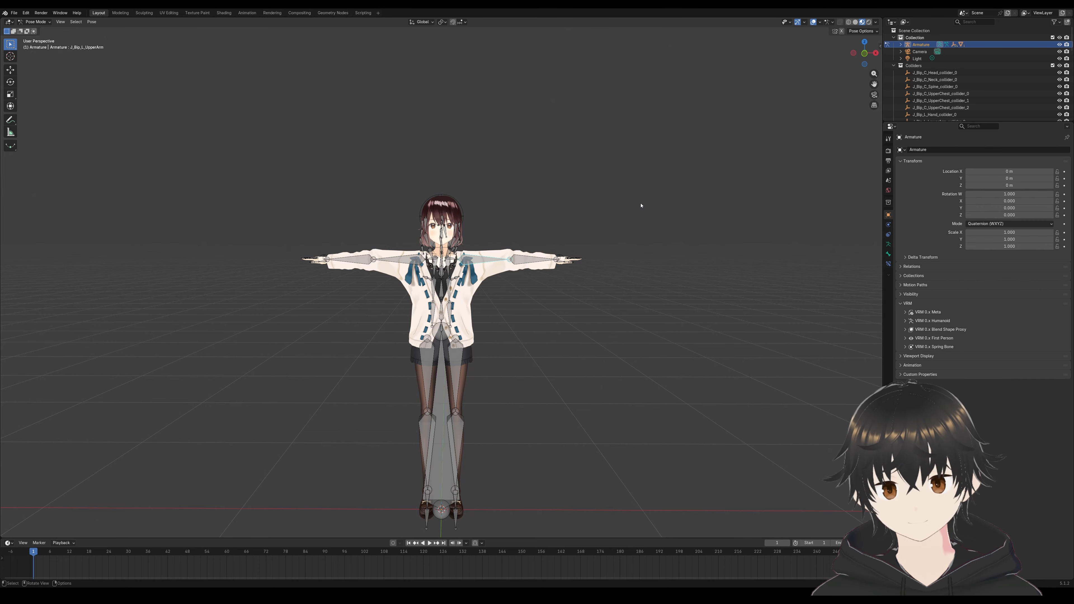
key("r")
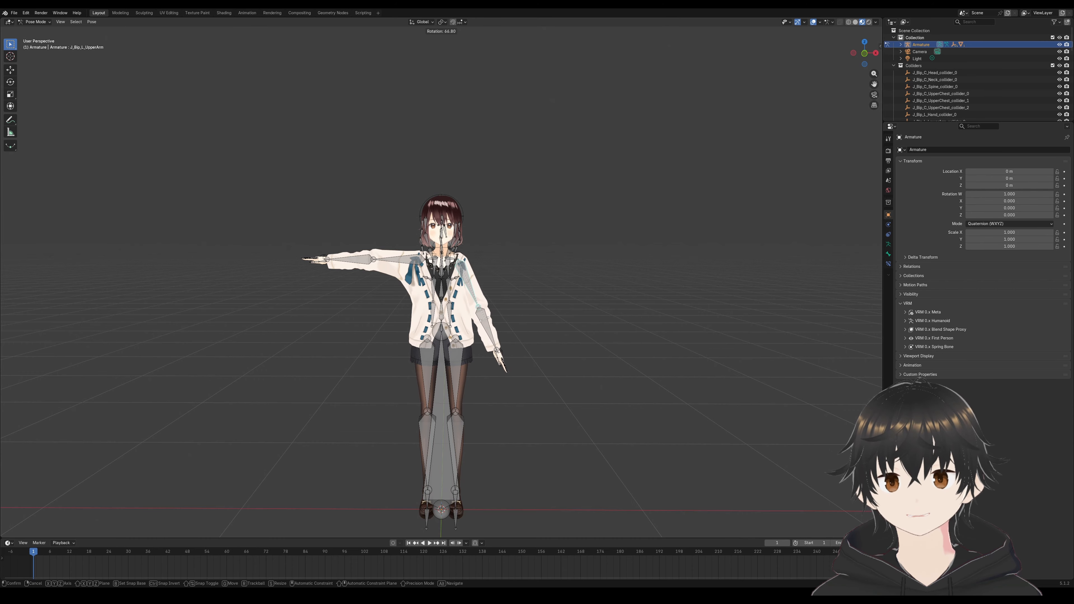
left_click(485, 317)
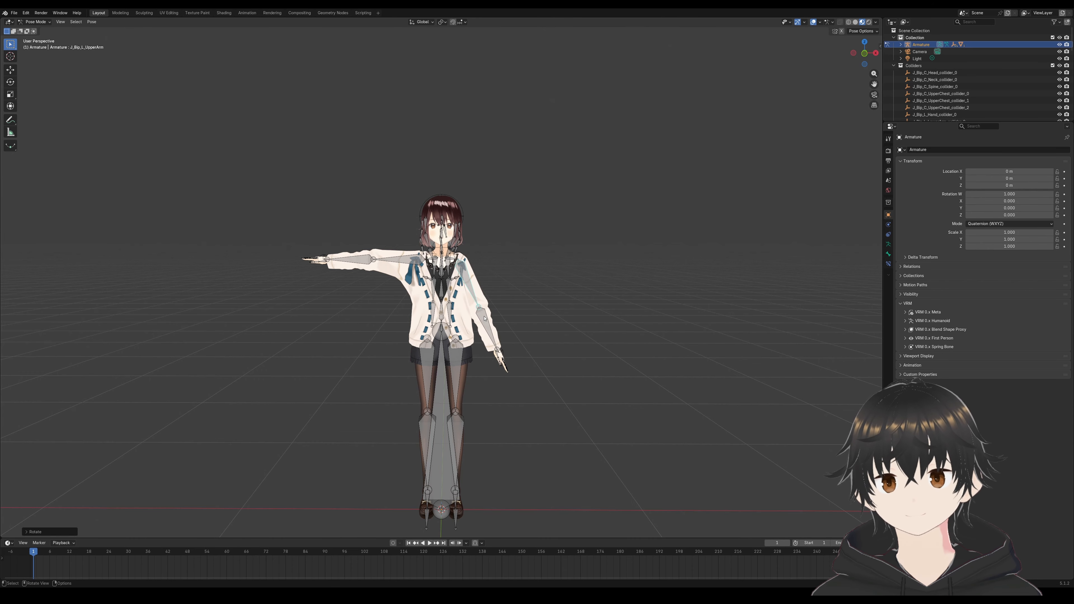
left_click(393, 266)
key("r")
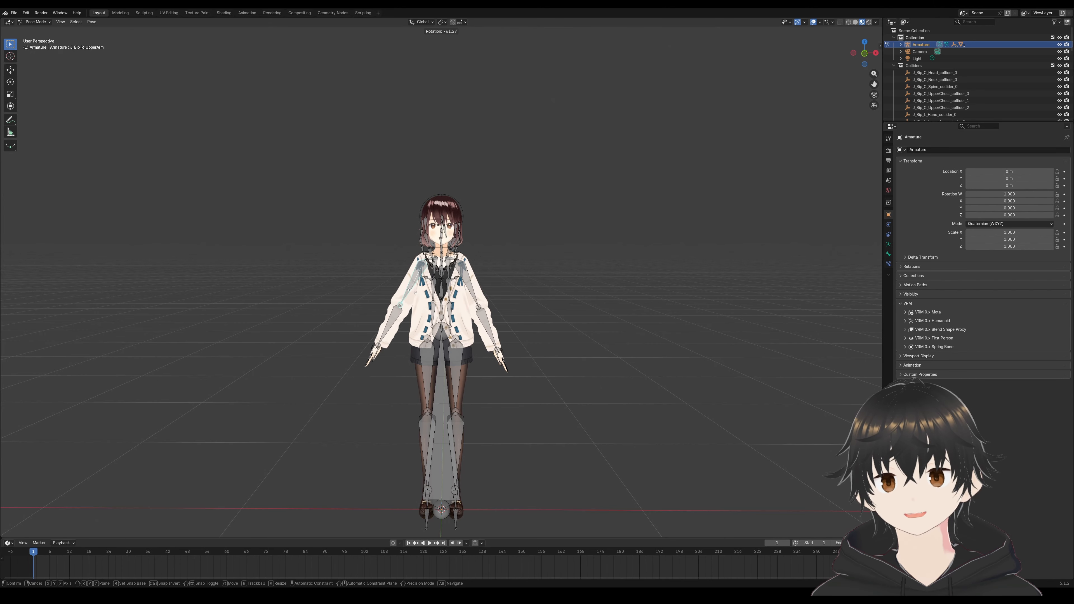
key("Escape")
left_click(474, 290)
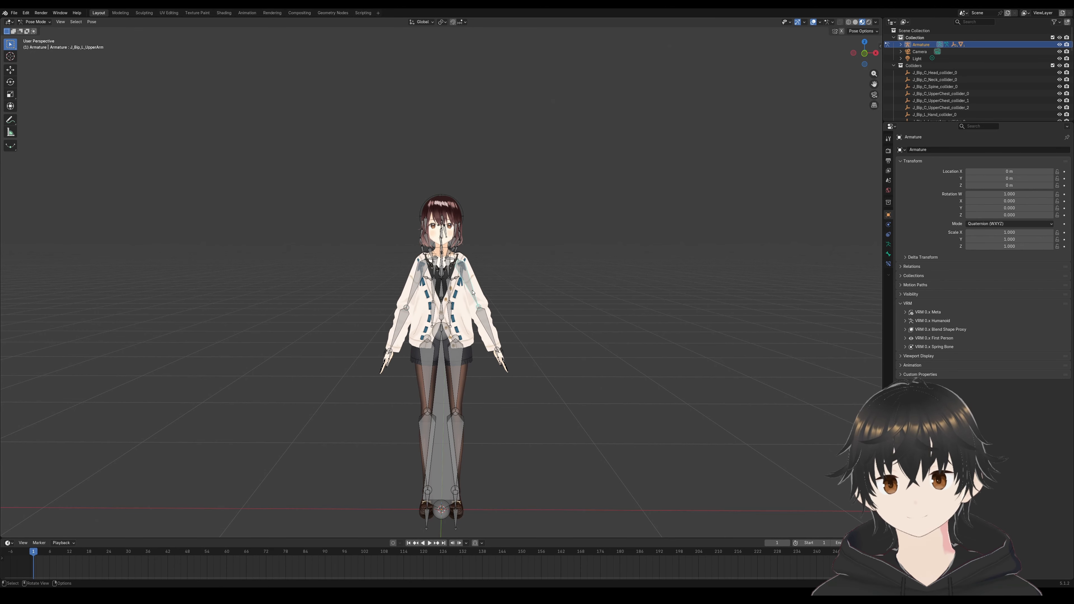
key("r")
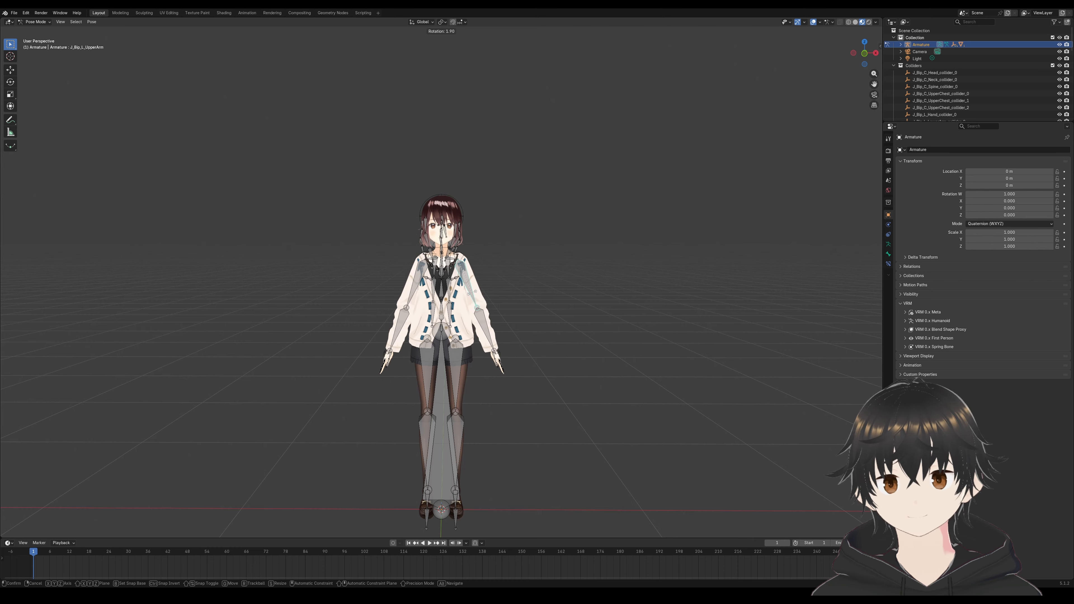
key("Escape")
Rotate both lower arm bones slightly inward toward the body, the left one by about 10 degrees and the right one to match.
left_click(483, 323)
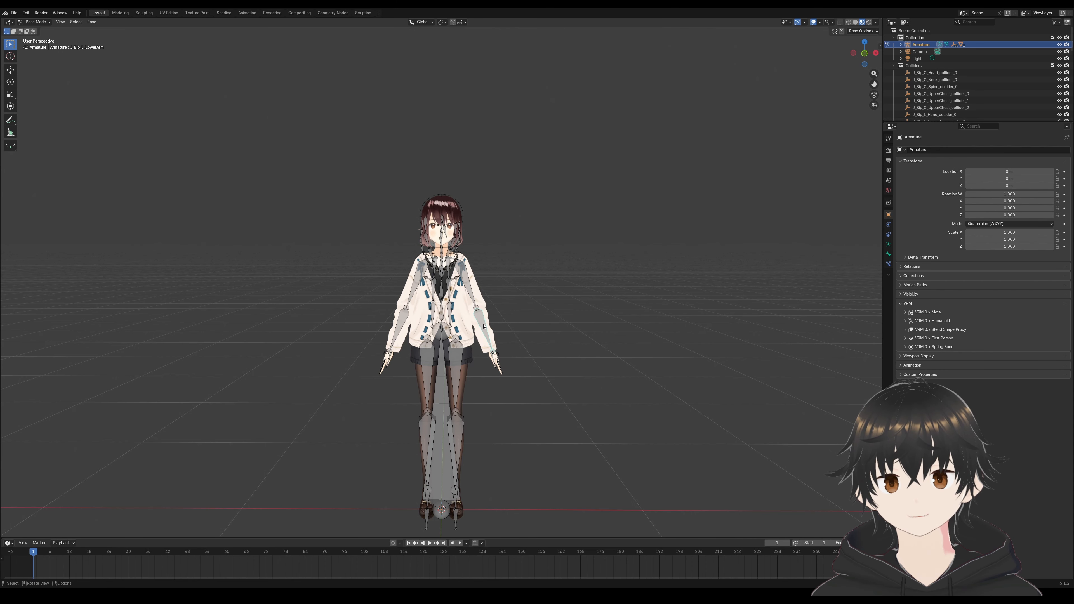
key("r")
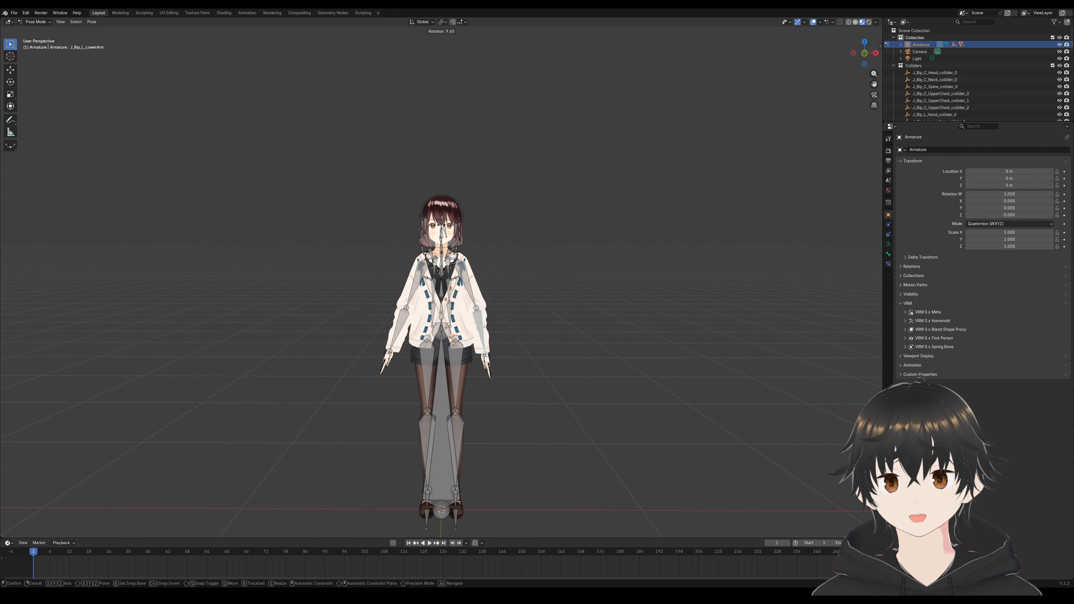
key("Escape")
left_click(403, 330)
key("r")
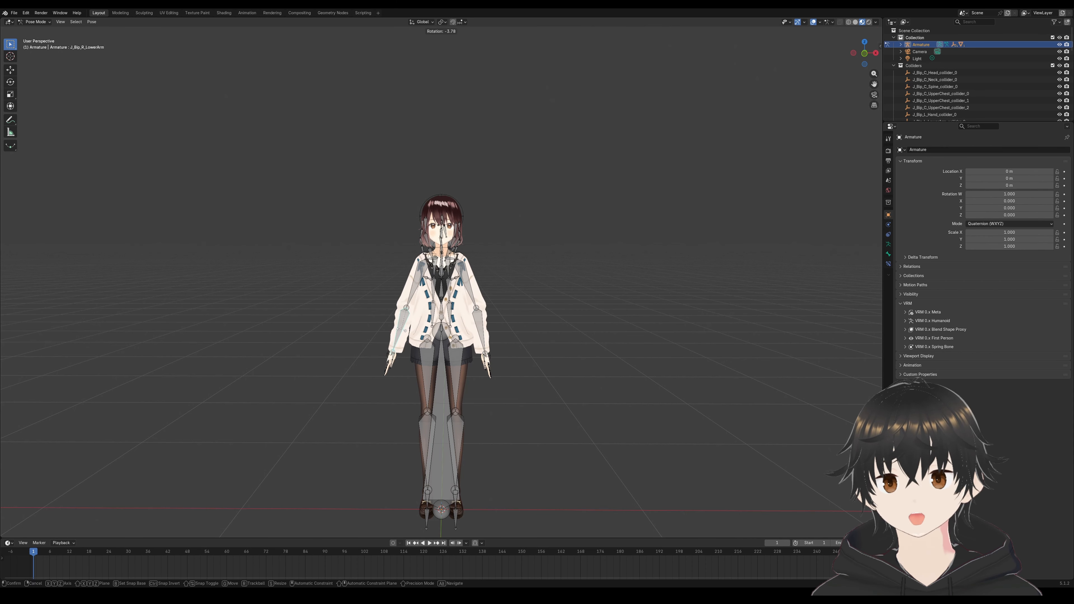
key("Escape")
Examine the character's lowered-arm pose up close and at full-body distance.
scroll(496, 405, "up", 4)
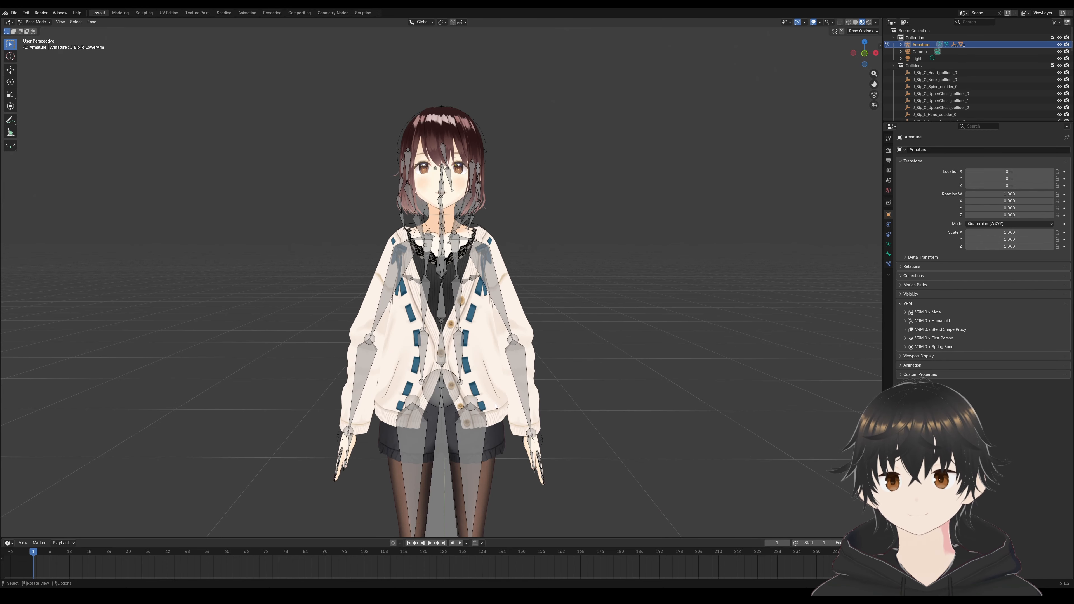
scroll(538, 439, "down", 2)
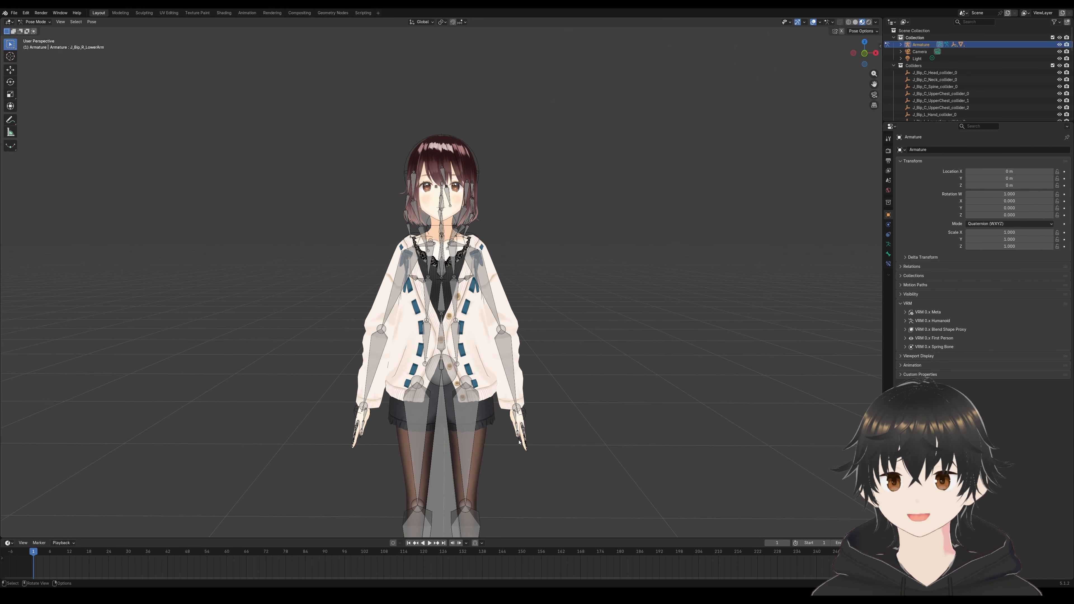
scroll(524, 454, "down", 2)
scroll(479, 293, "up", 1)
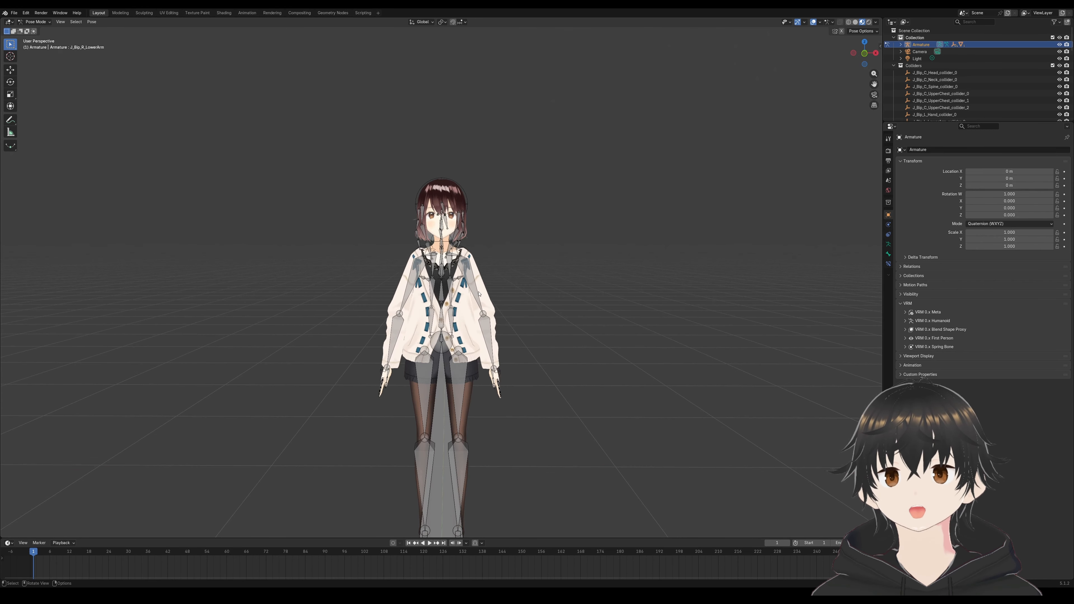
scroll(479, 293, "down", 2)
scroll(432, 287, "up", 2)
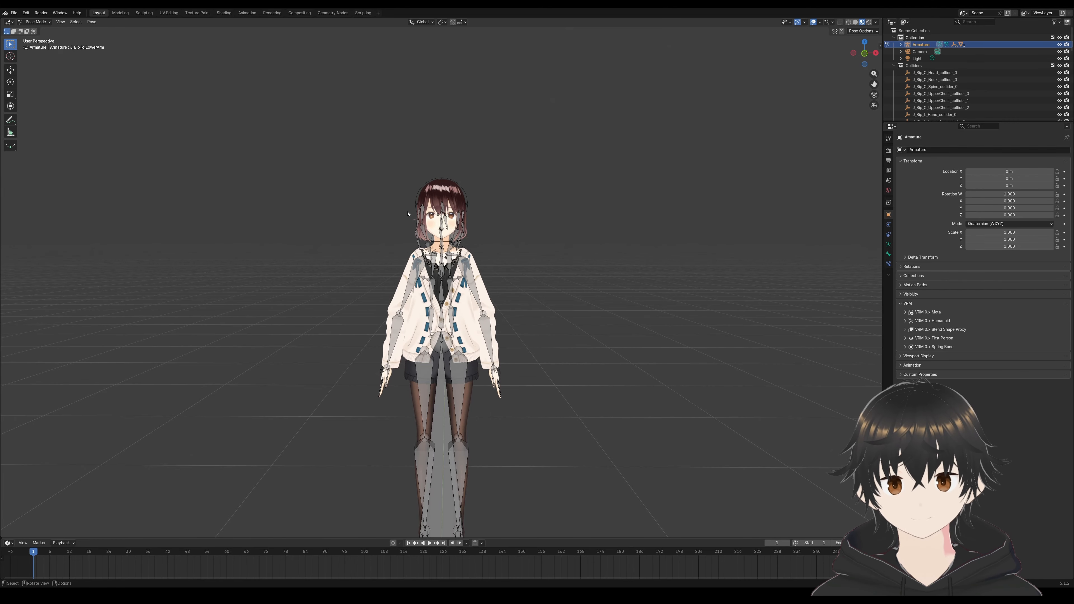
scroll(425, 209, "down", 2)
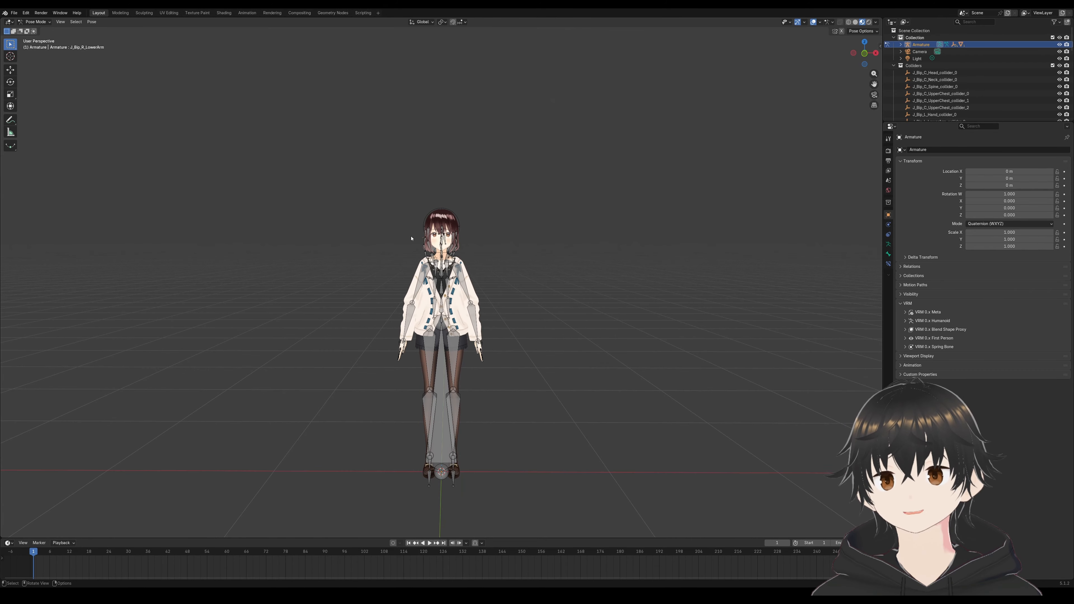
scroll(515, 195, "up", 3)
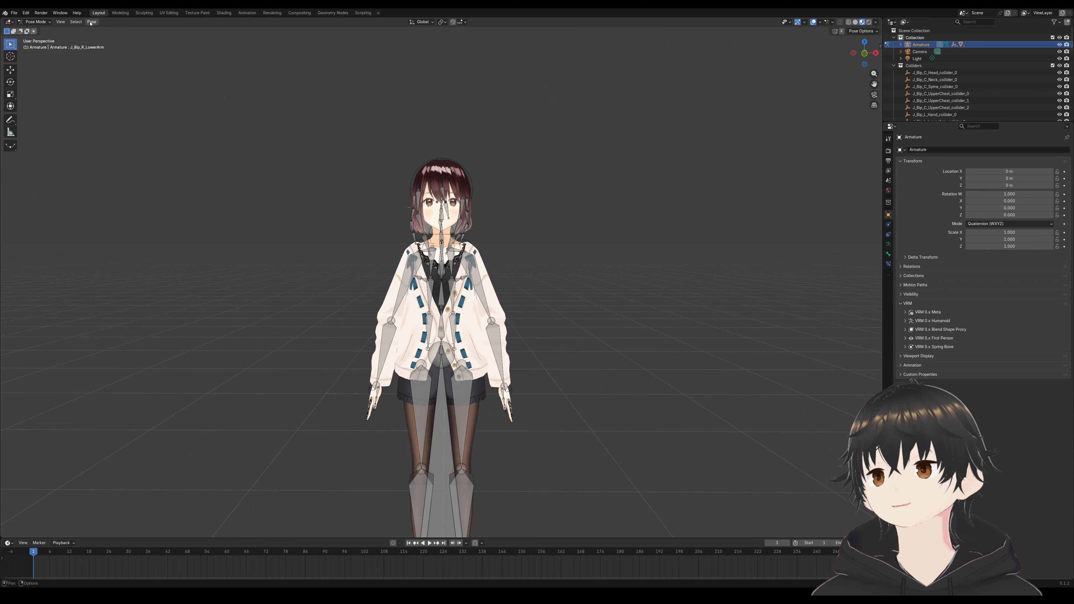
Return to Object Mode, select the Body mesh and duplicate its Armature.001 modifier.
left_click(36, 22)
left_click(38, 31)
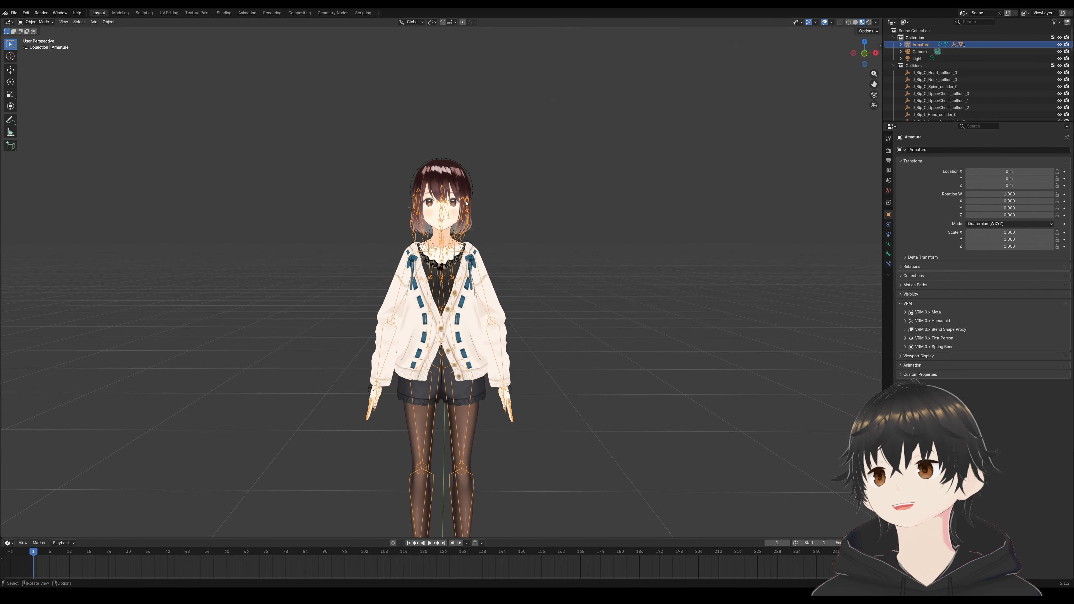
left_click(490, 297)
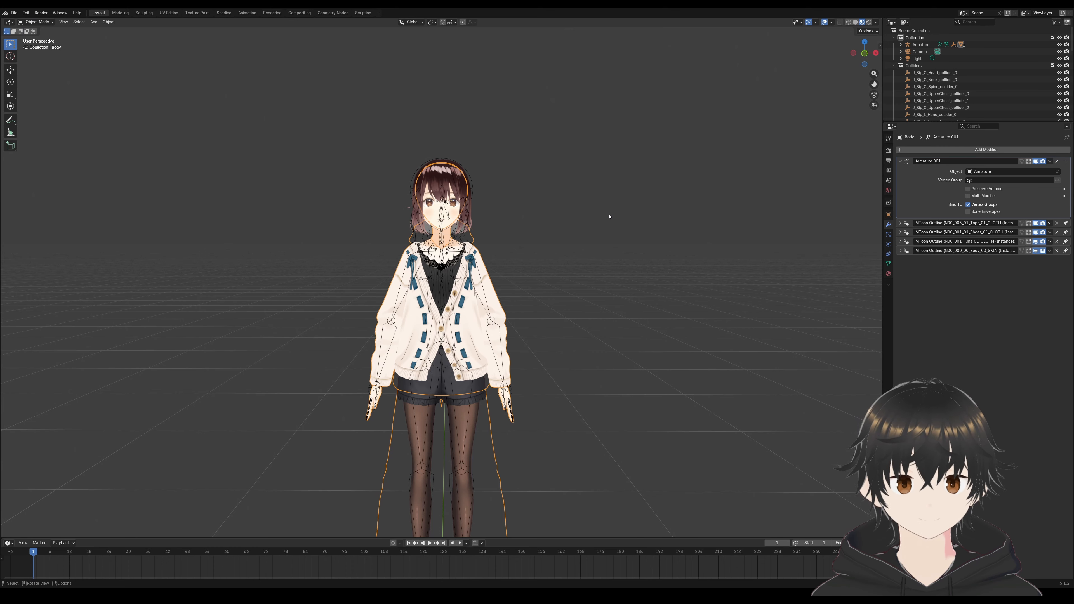
left_click(1051, 161)
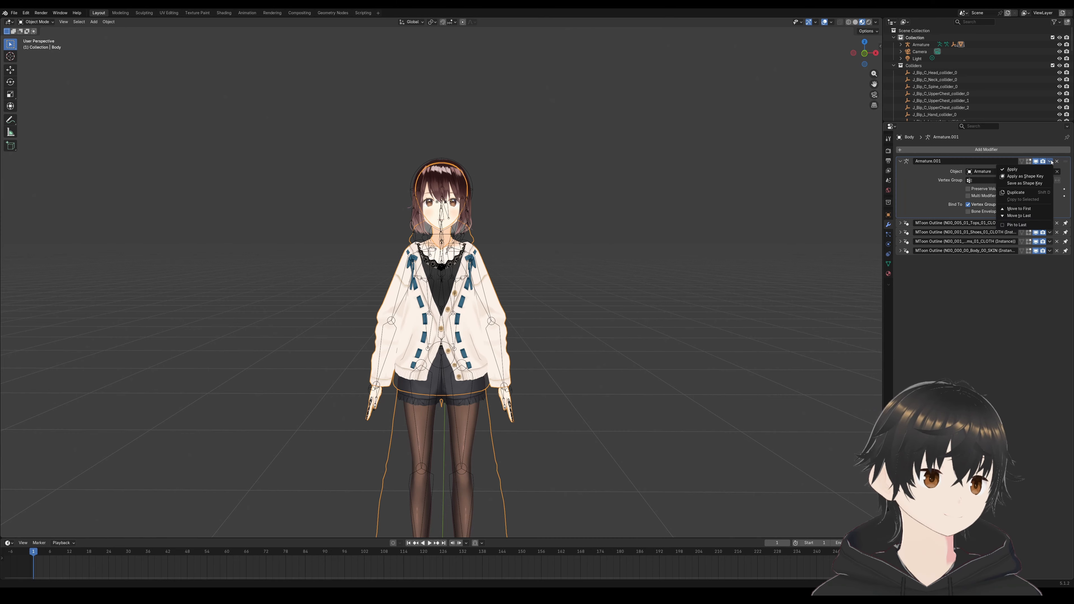
left_click(1020, 193)
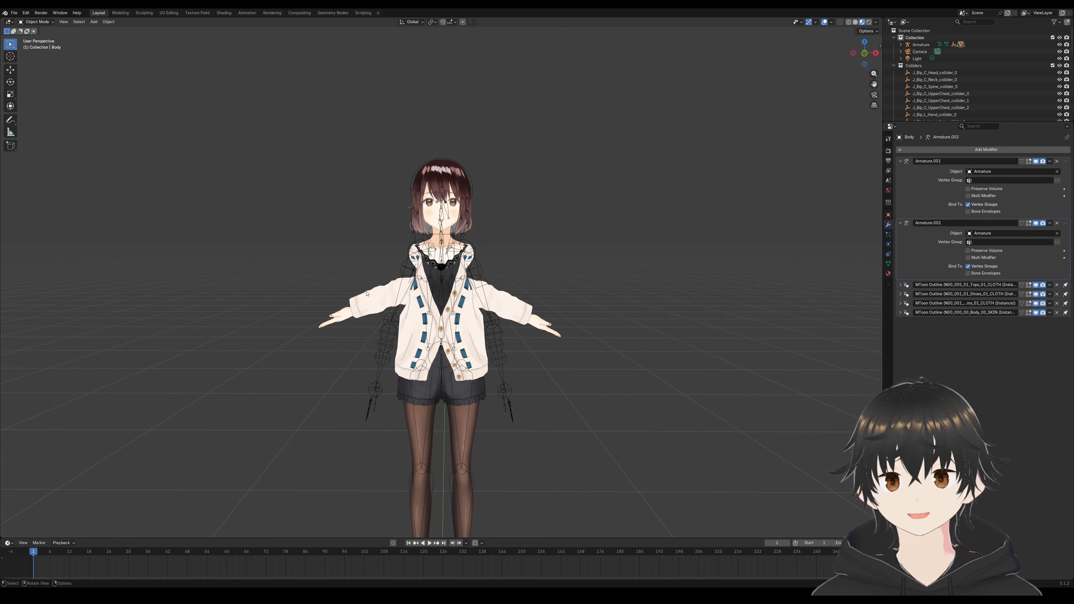
Apply the Armature.001 modifier on the Body mesh, keeping its duplicate in the modifier stack.
left_click(468, 181)
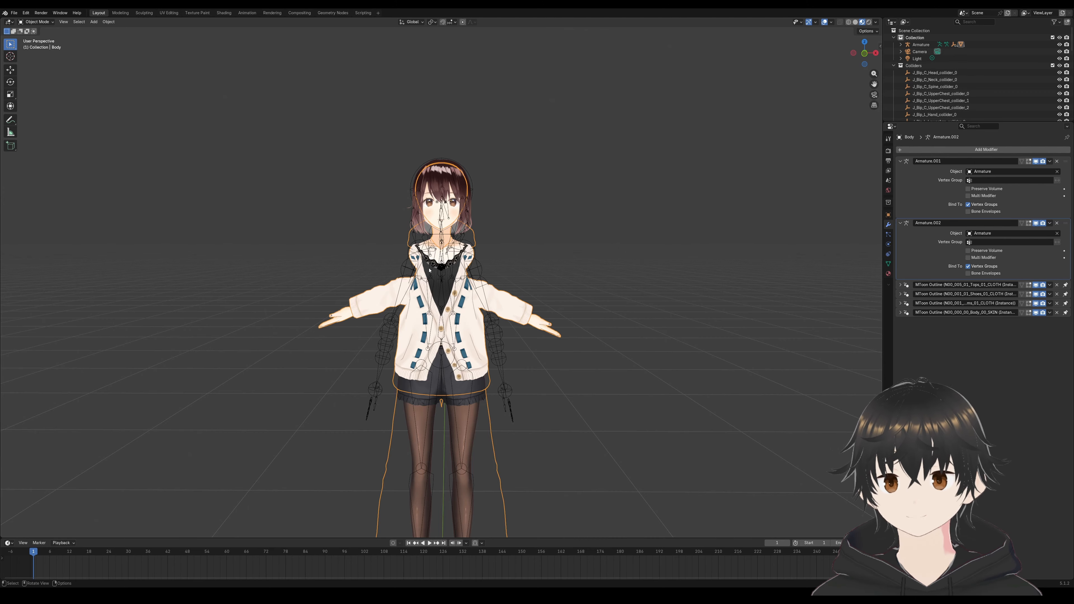
middle_click_drag(429, 270, 645, 263)
scroll(646, 263, "down", 1)
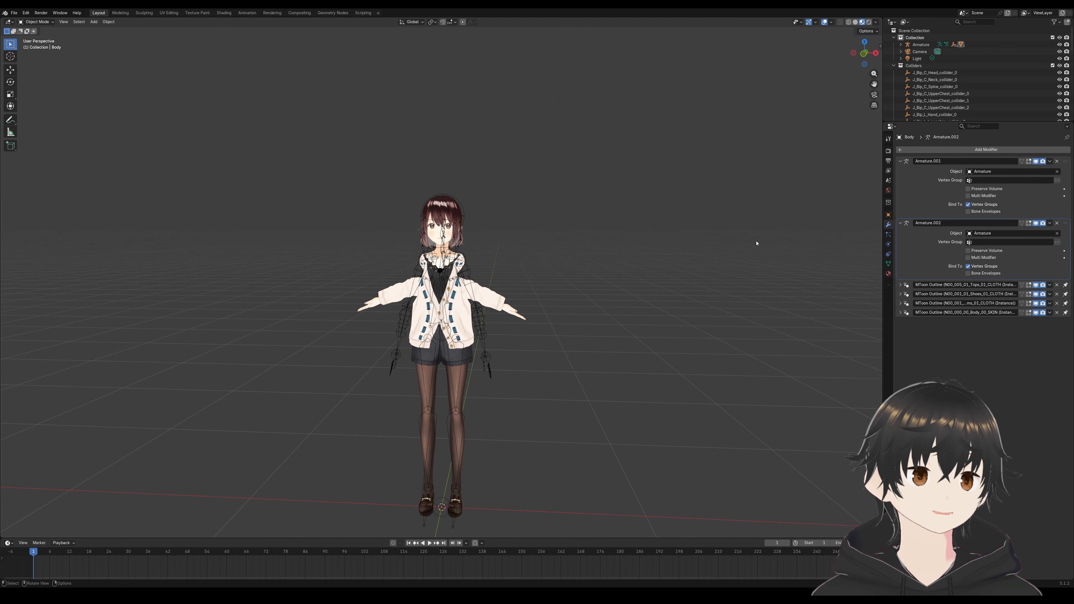
left_click(904, 203)
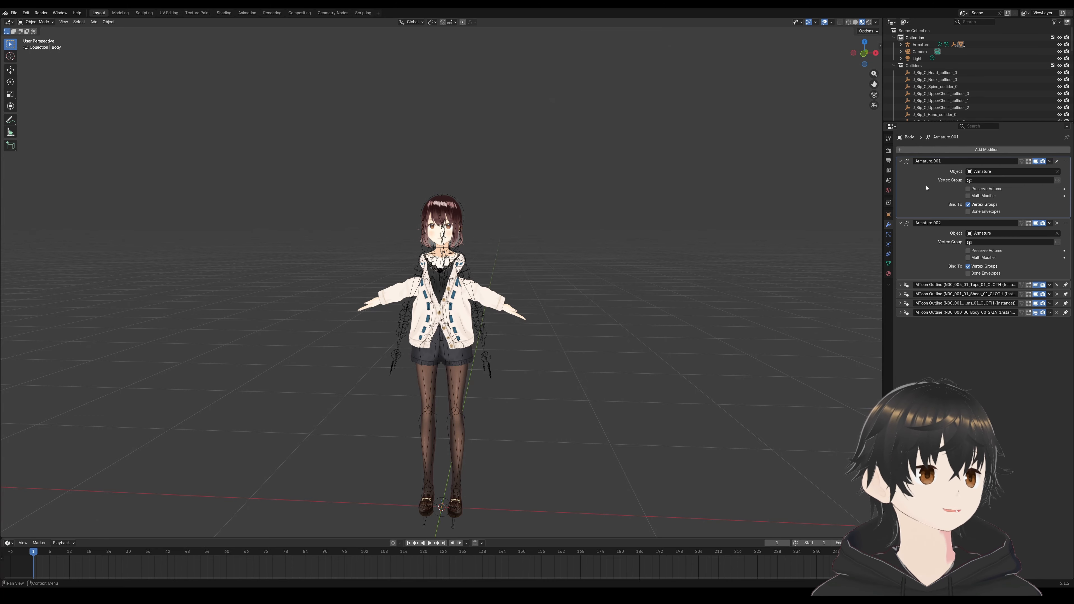
left_click(926, 255)
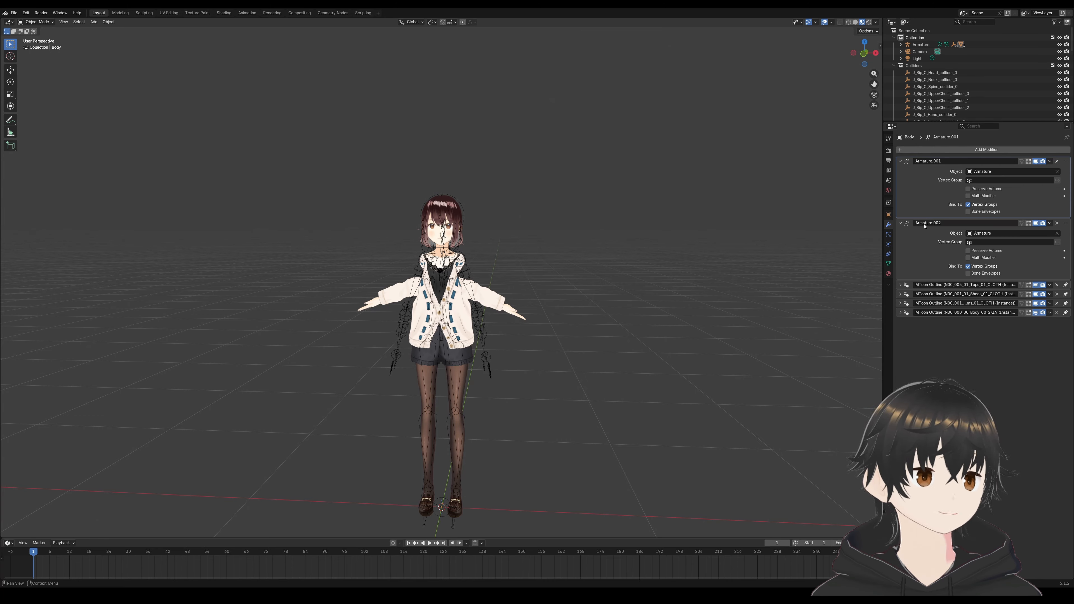
left_click(1051, 161)
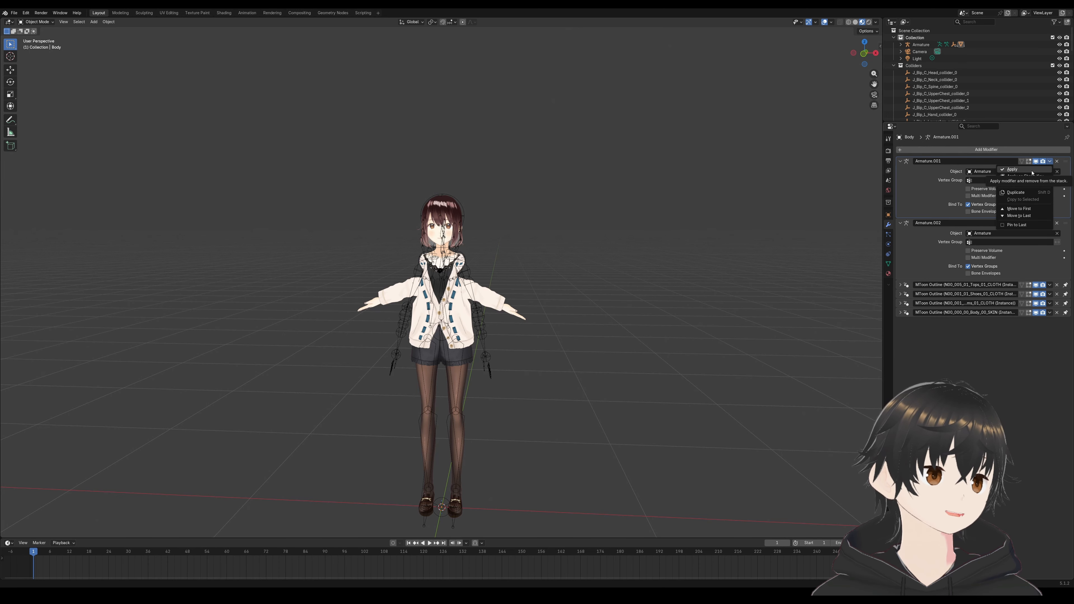
left_click(1032, 170)
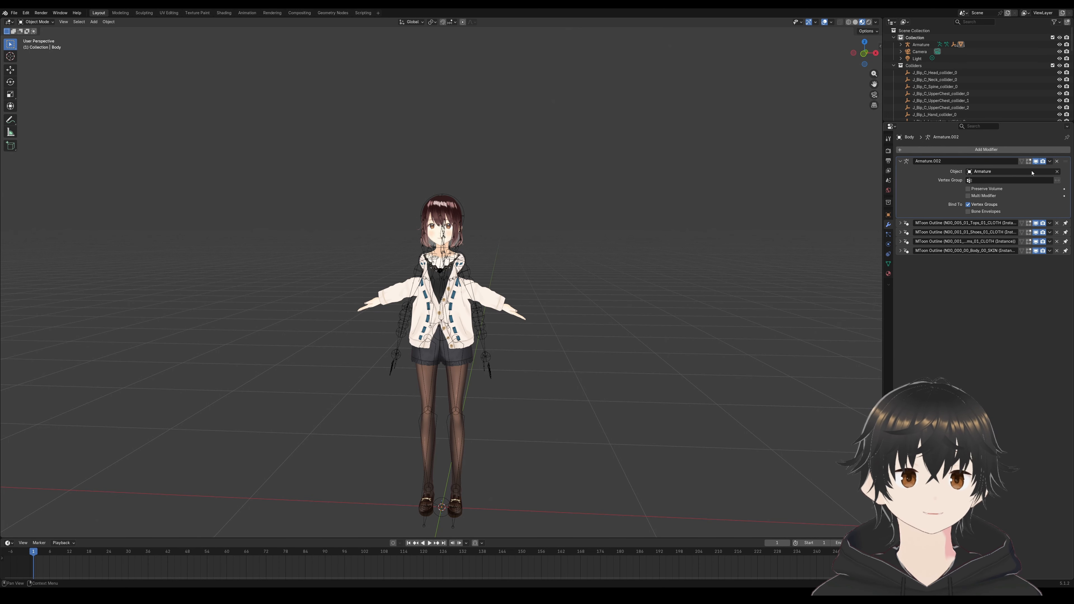
Select the posed armature, switch it to Pose Mode and select all of its bones.
mouse_move(686, 213)
middle_mouse_down()
mouse_move(674, 208)
mouse_move(686, 214)
middle_mouse_up()
left_click(45, 23)
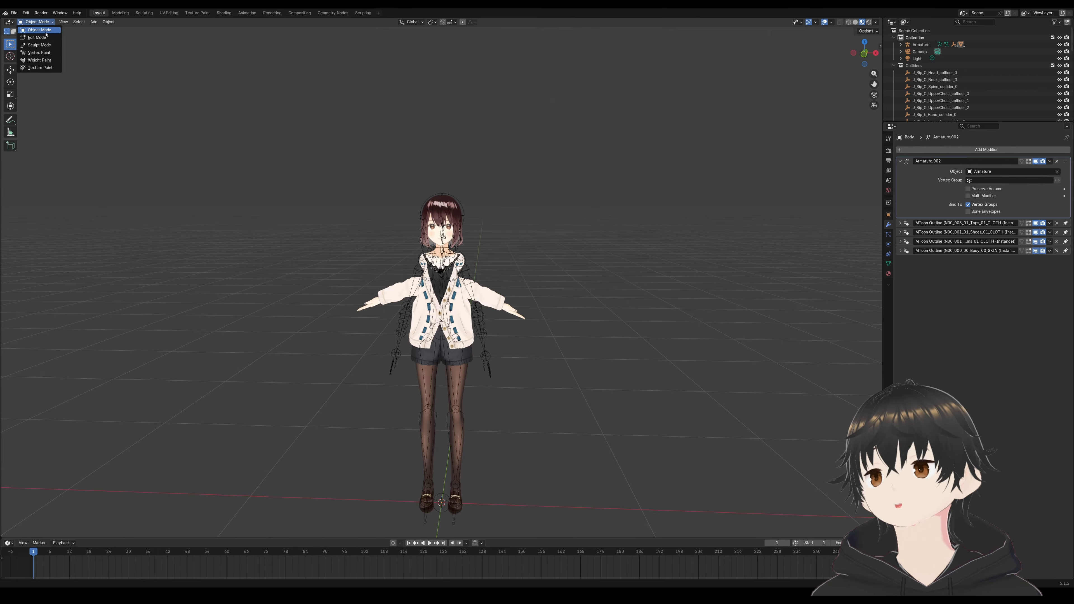
left_click(470, 276)
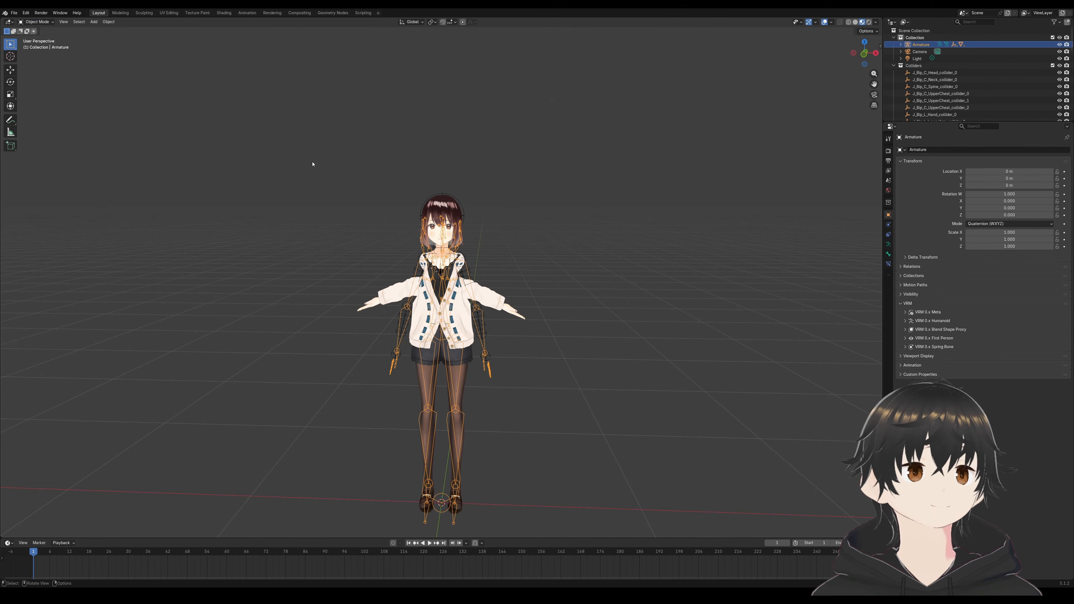
left_click(36, 22)
left_click(43, 48)
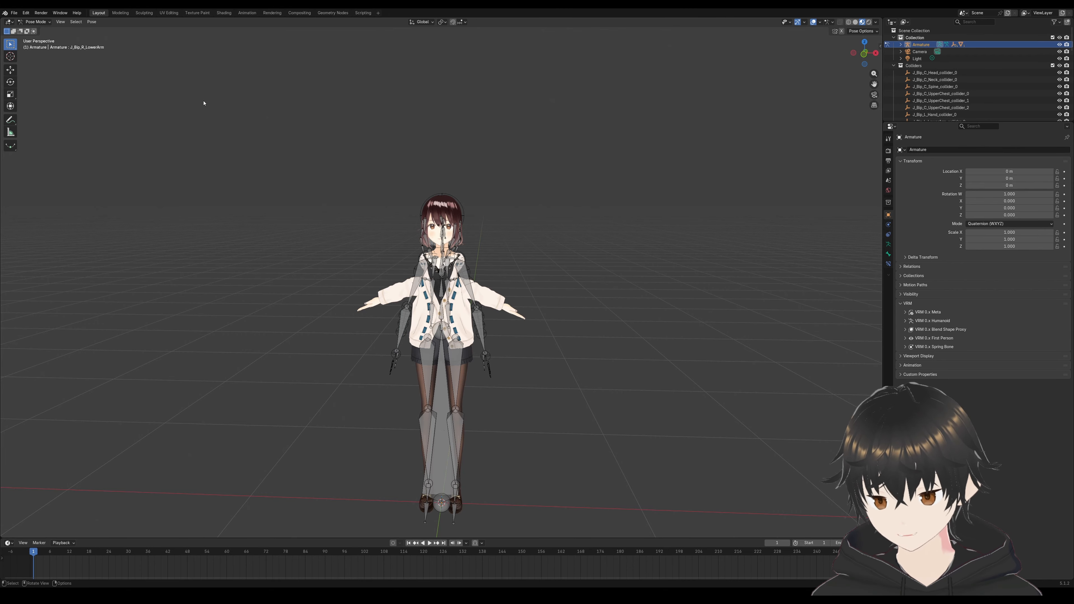
key("a")
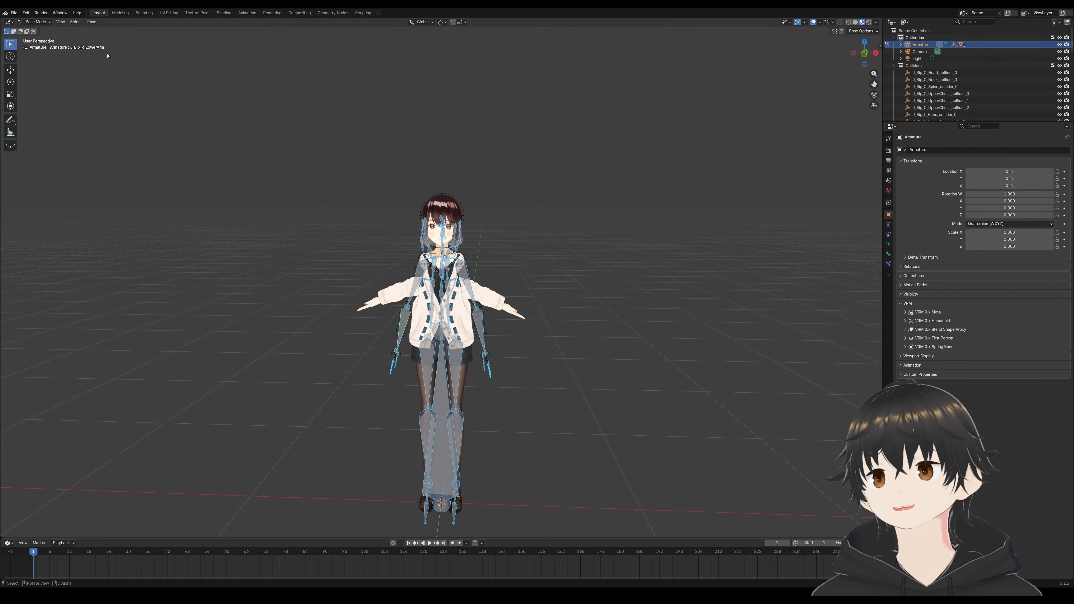
Apply the armature's current lowered-arm pose as its rest pose and deselect all bones.
left_click(91, 21)
mouse_move(90, 28)
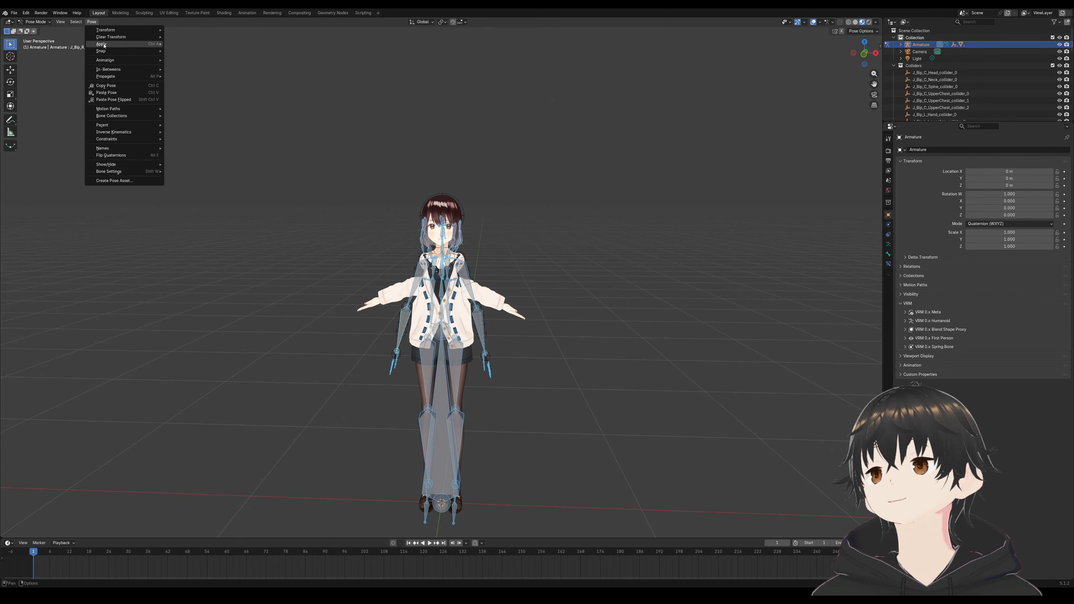
mouse_move(139, 44)
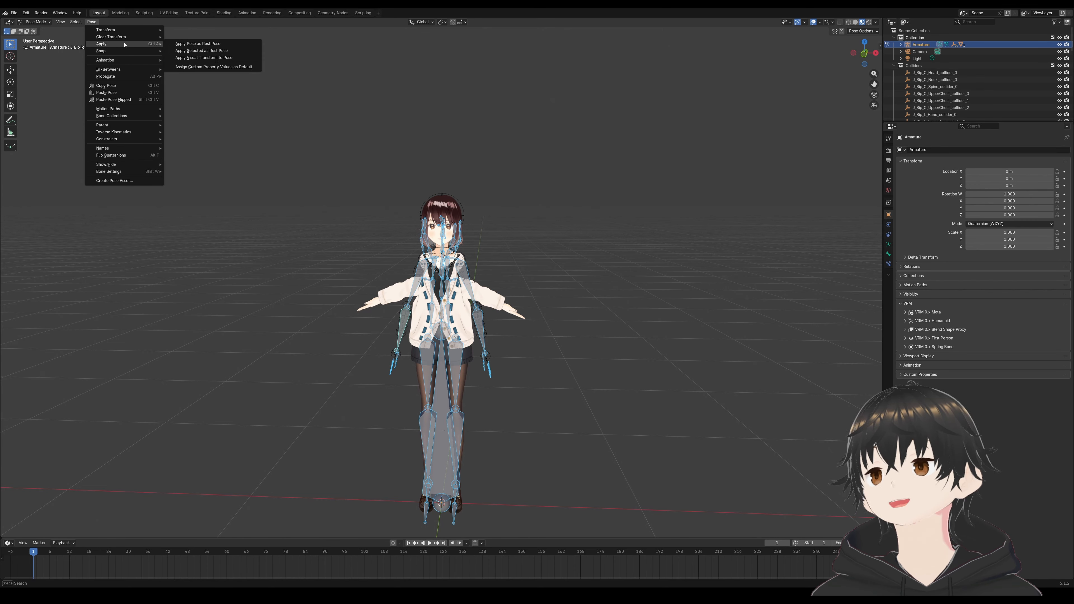
left_click(207, 44)
left_click(595, 239)
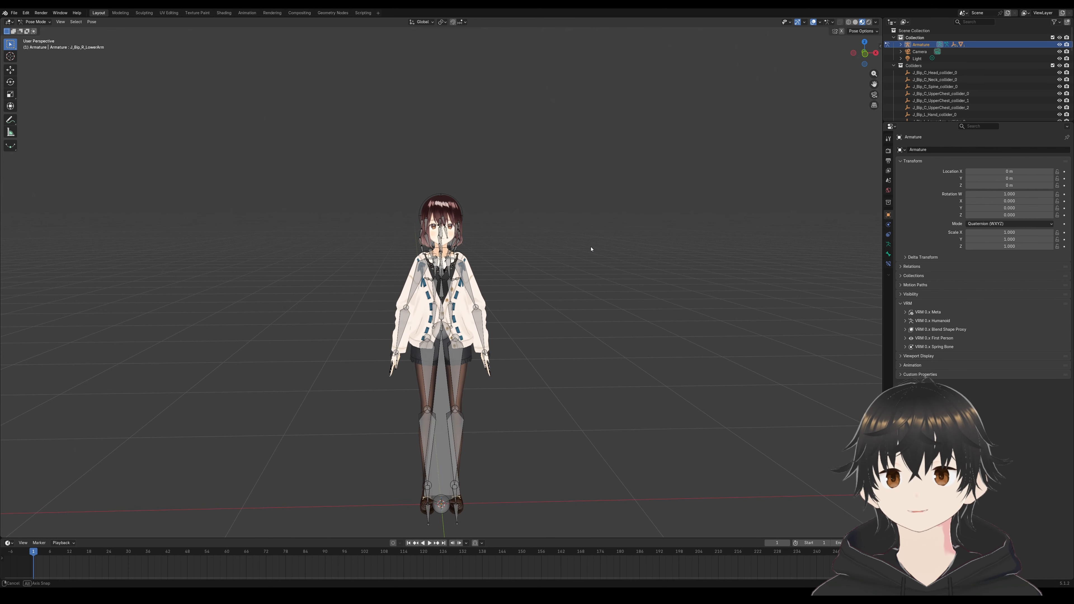
mouse_move(590, 247)
middle_mouse_down()
mouse_move(619, 255)
mouse_move(589, 248)
middle_mouse_up()
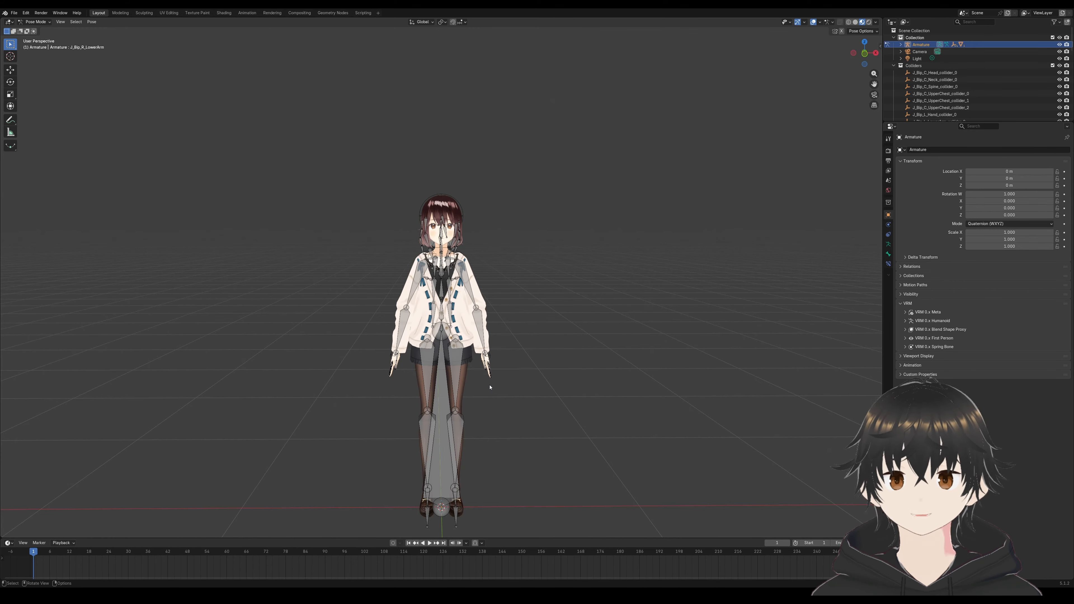
Export the reposed character in VRM (.vrm) format.
left_click(14, 13)
mouse_move(35, 113)
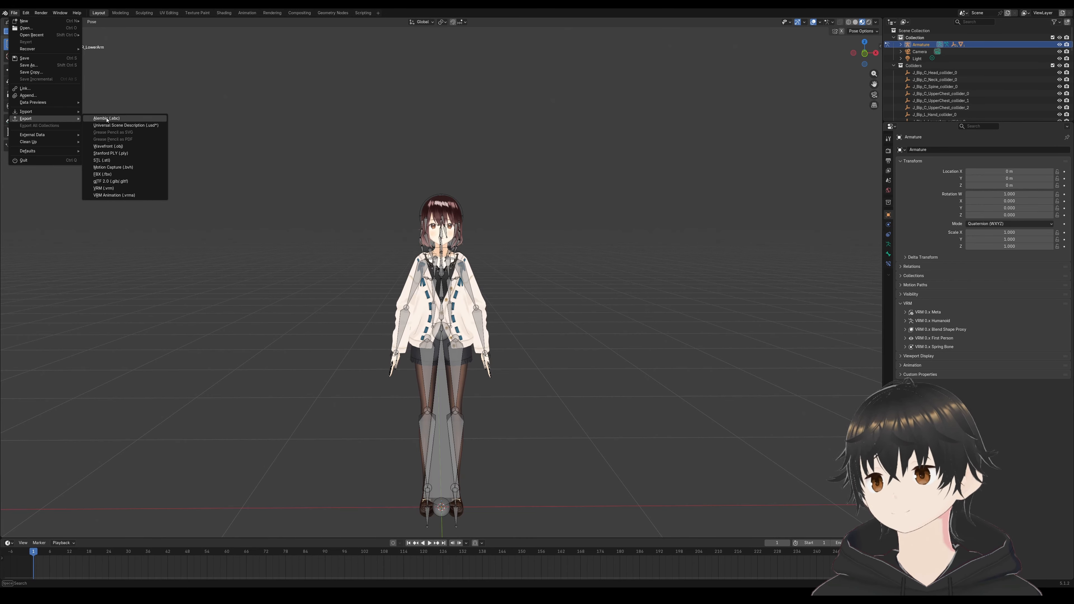
left_click(105, 190)
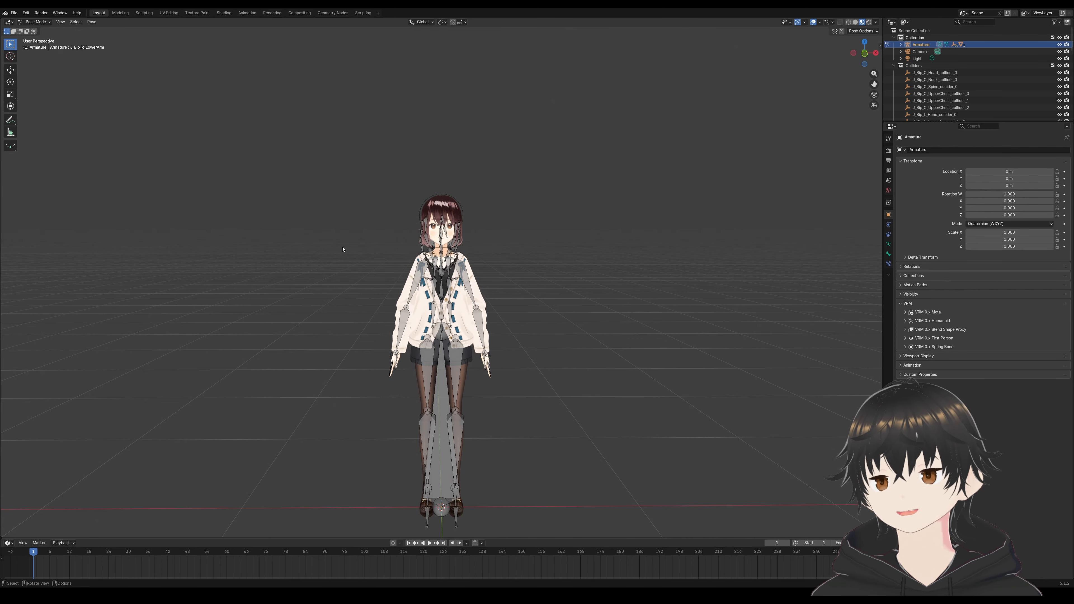
middle_click_drag(333, 249, 333, 250)
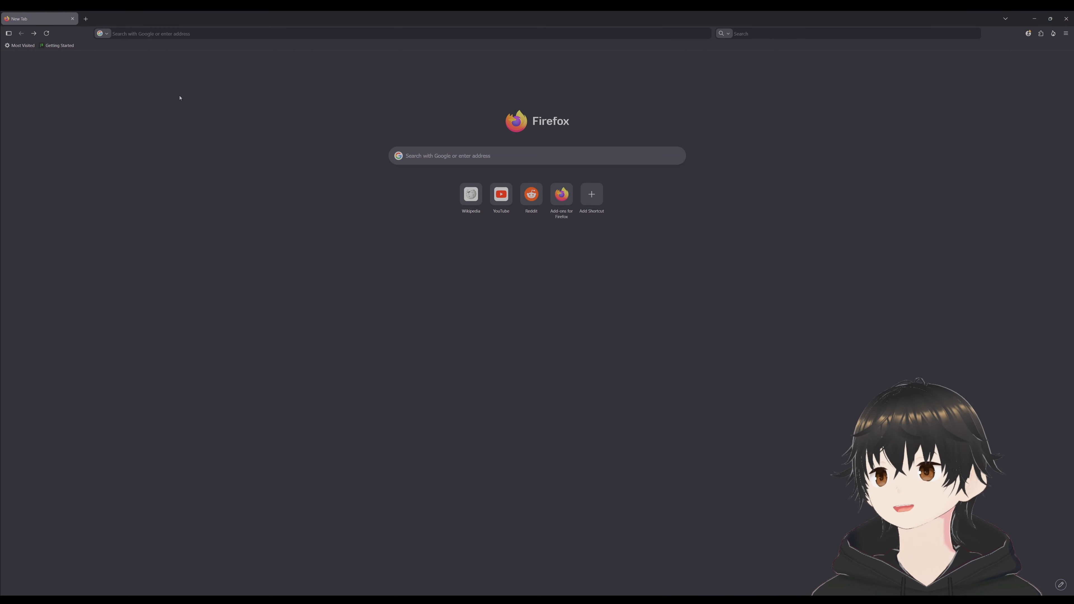
Switch to Firefox and load the avatar page at localhost:8000.
left_click(197, 32)
type("local")
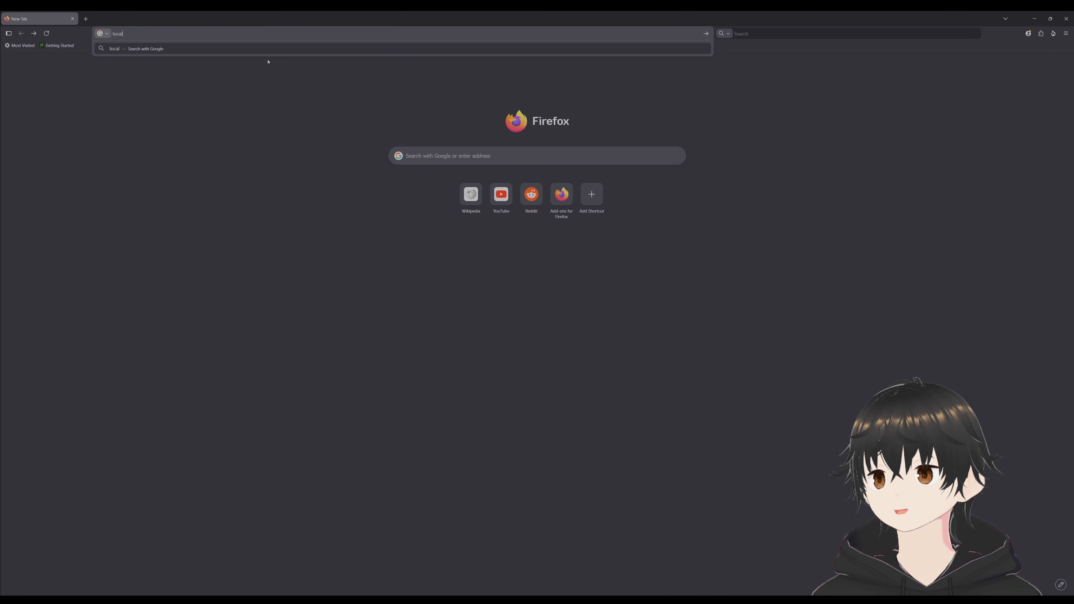
type("host:8000")
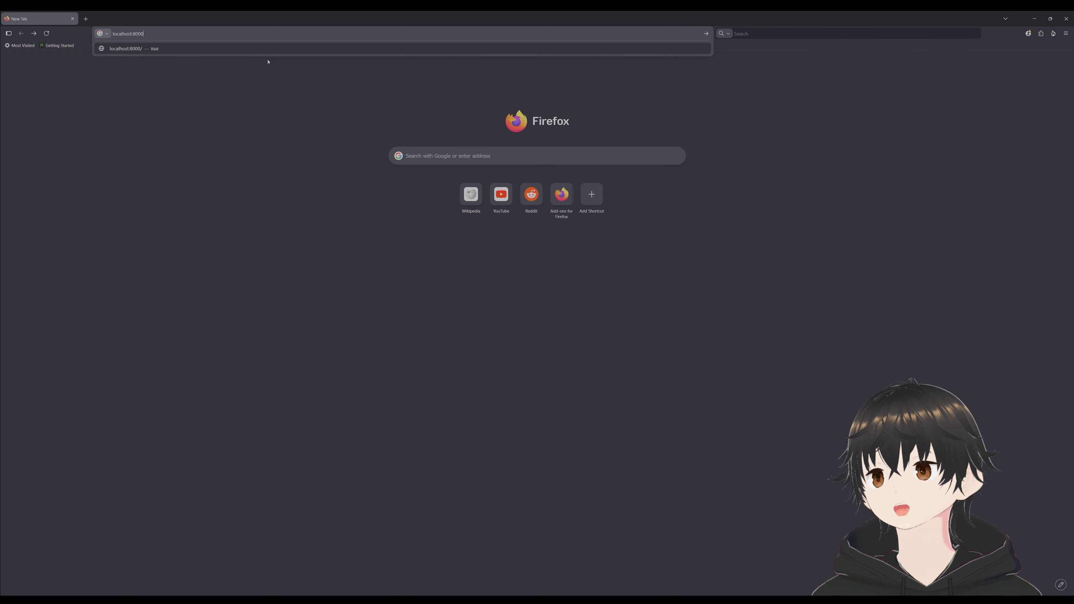
key("Return")
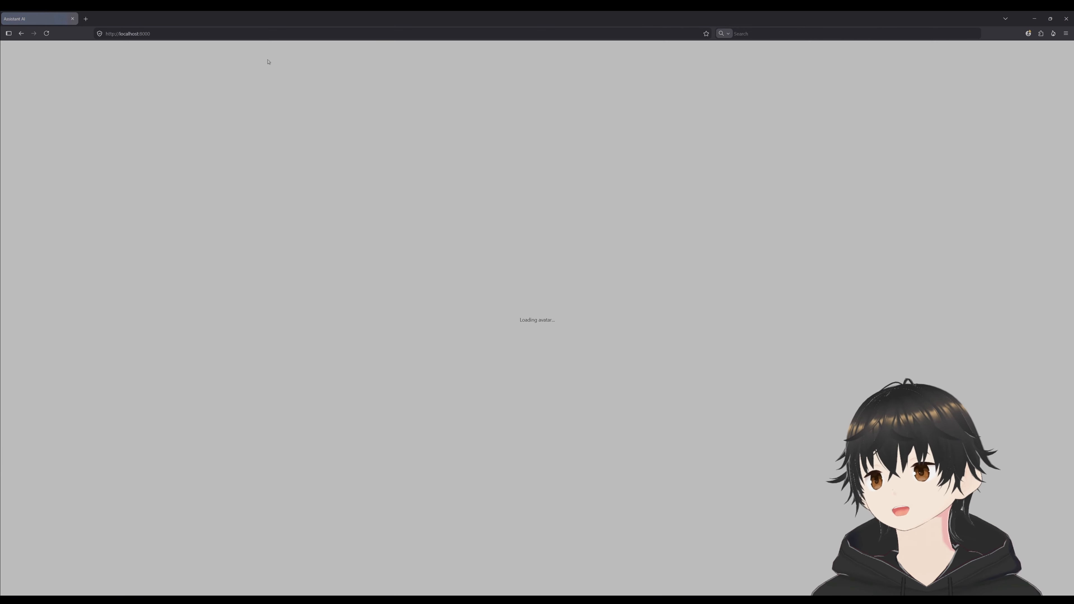